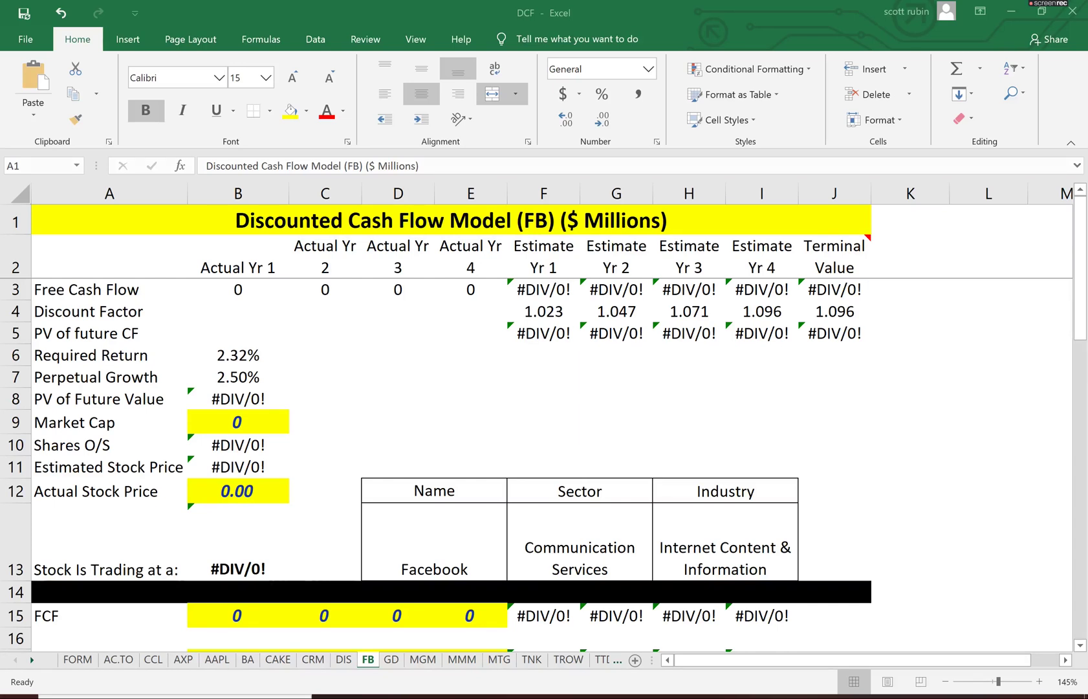
# Enter Facebook's market cap from Yahoo Finance as =669.5*1000000 in B9
pyautogui.hotkey('alt', 'Tab')
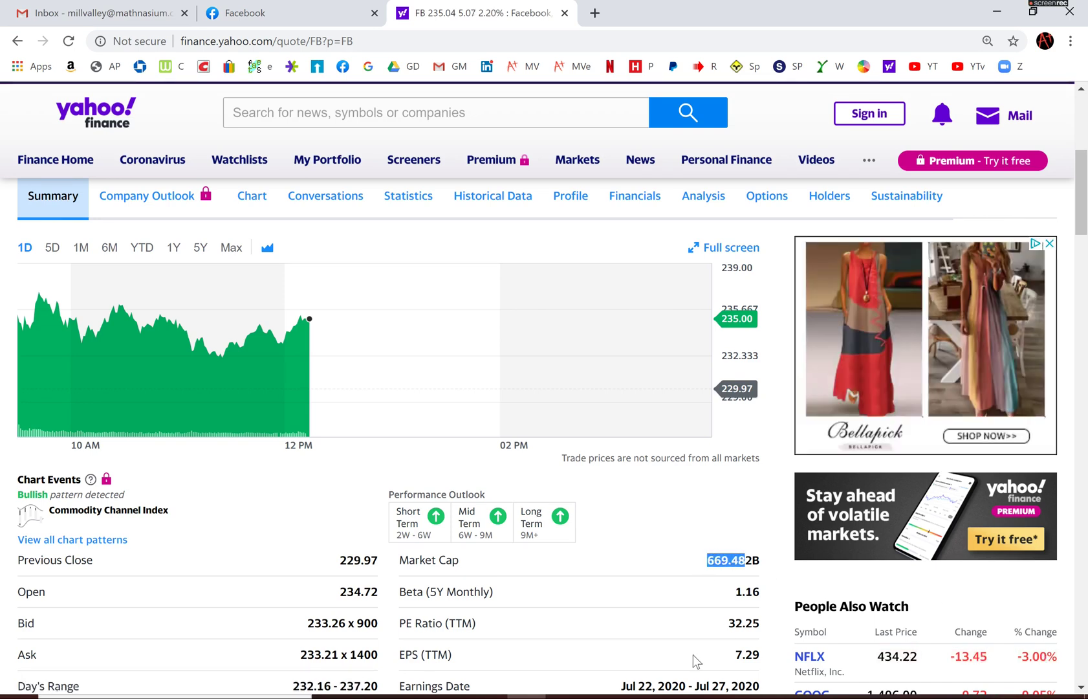
pyautogui.hotkey('alt', 'Tab')
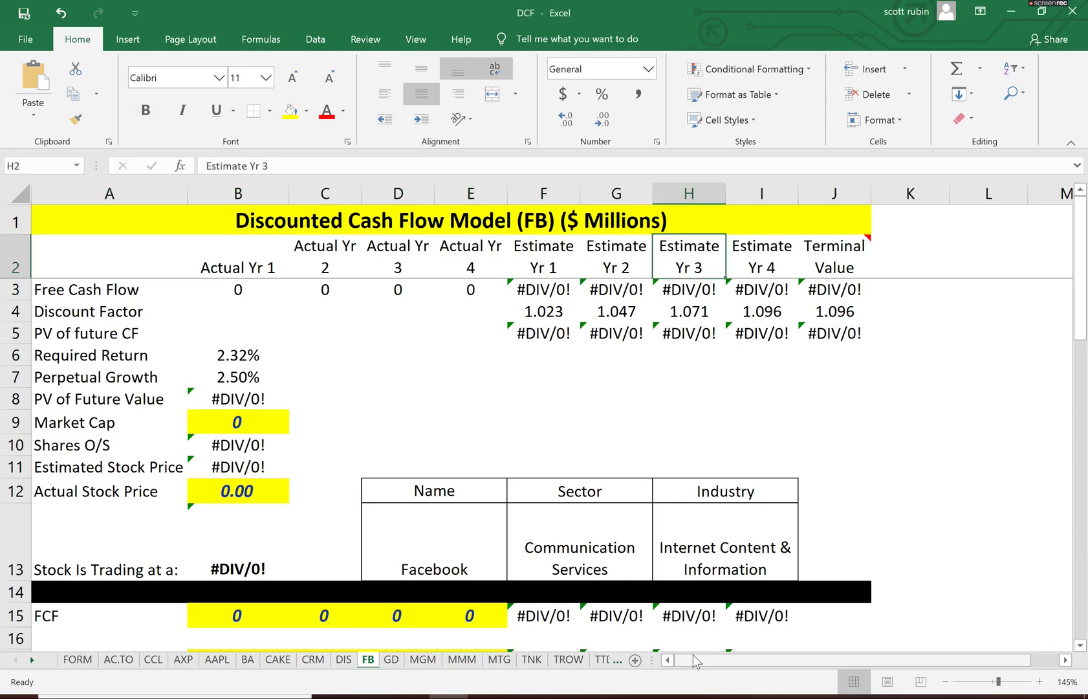
pyautogui.press('Down')
pyautogui.press('Down')
pyautogui.press('Down')
pyautogui.press('Left')
pyautogui.press('Down')
pyautogui.press('Down')
pyautogui.press('Down')
pyautogui.press('Left')
pyautogui.press('Left')
pyautogui.press('Left')
pyautogui.press('Left')
pyautogui.press('Left')
pyautogui.press('Down')
pyautogui.write('=')
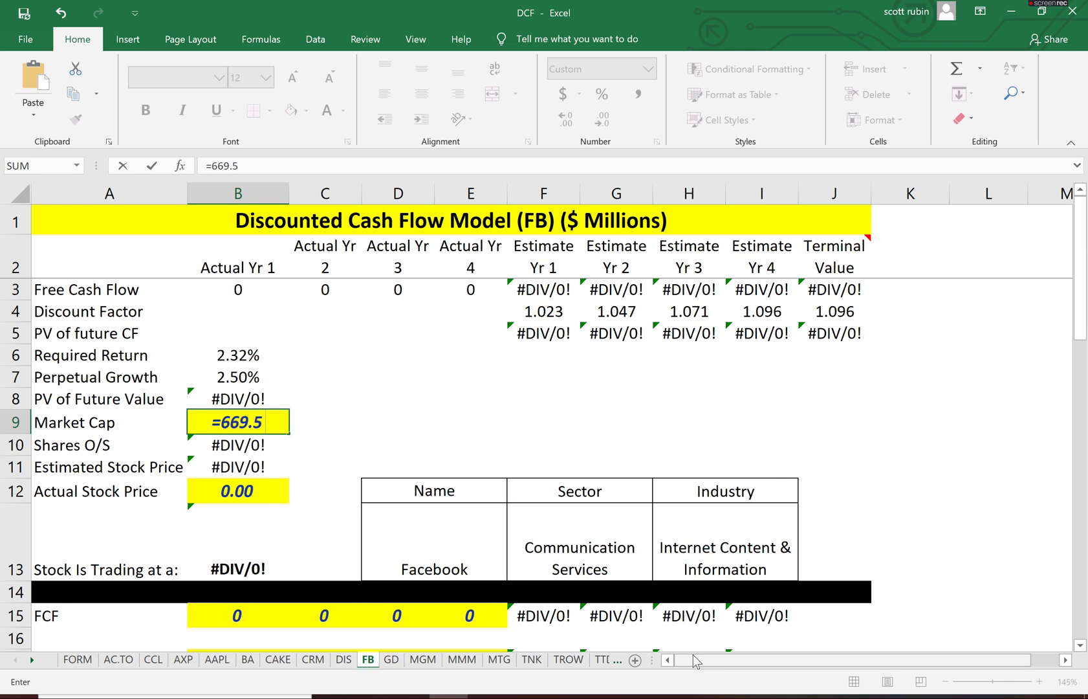
pyautogui.write('669.5*100000000')
pyautogui.press('Return')
# Enter the actual stock price of 235 in B12
pyautogui.press('Down')
pyautogui.hotkey('alt', 'Tab')
pyautogui.scroll(1, 181, 546)
pyautogui.hotkey('alt', 'Tab')
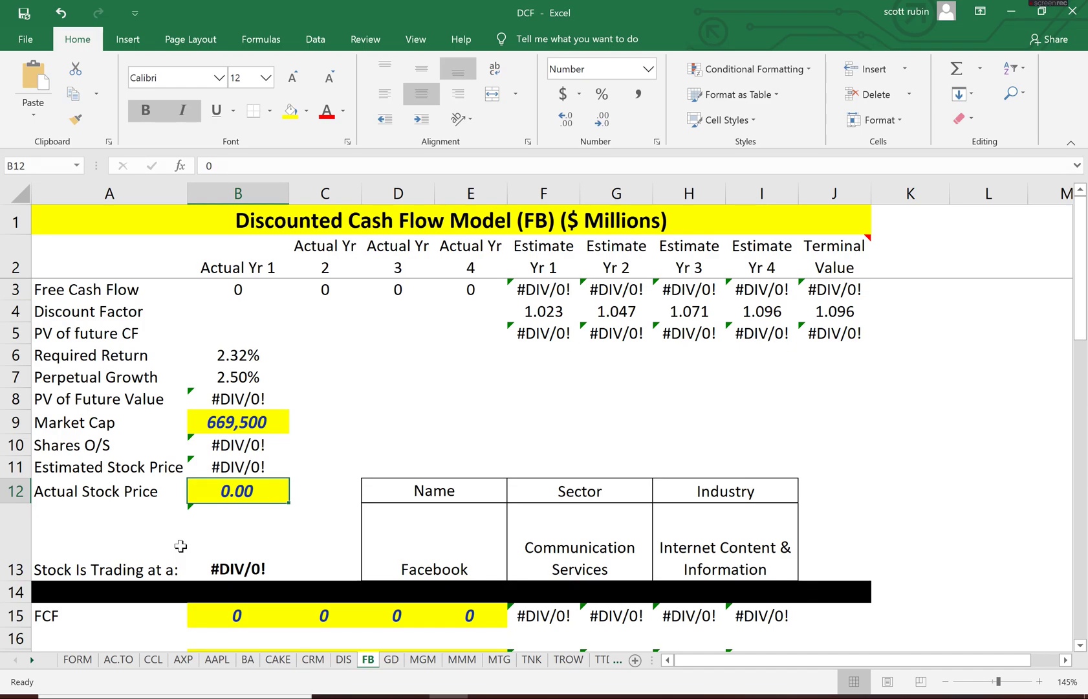
pyautogui.write('235')
pyautogui.press('Return')
# Check that Shares O/S works out to 2,849, then move to the first FCF input cell
pyautogui.press('Up')
pyautogui.press('Up')
pyautogui.press('Up')
pyautogui.press('Down')
pyautogui.press('Down')
pyautogui.press('Down')
pyautogui.press('Down')
pyautogui.press('Up')
pyautogui.press('Up')
pyautogui.press('Up')
pyautogui.press('Up')
pyautogui.press('Up')
pyautogui.press('Up')
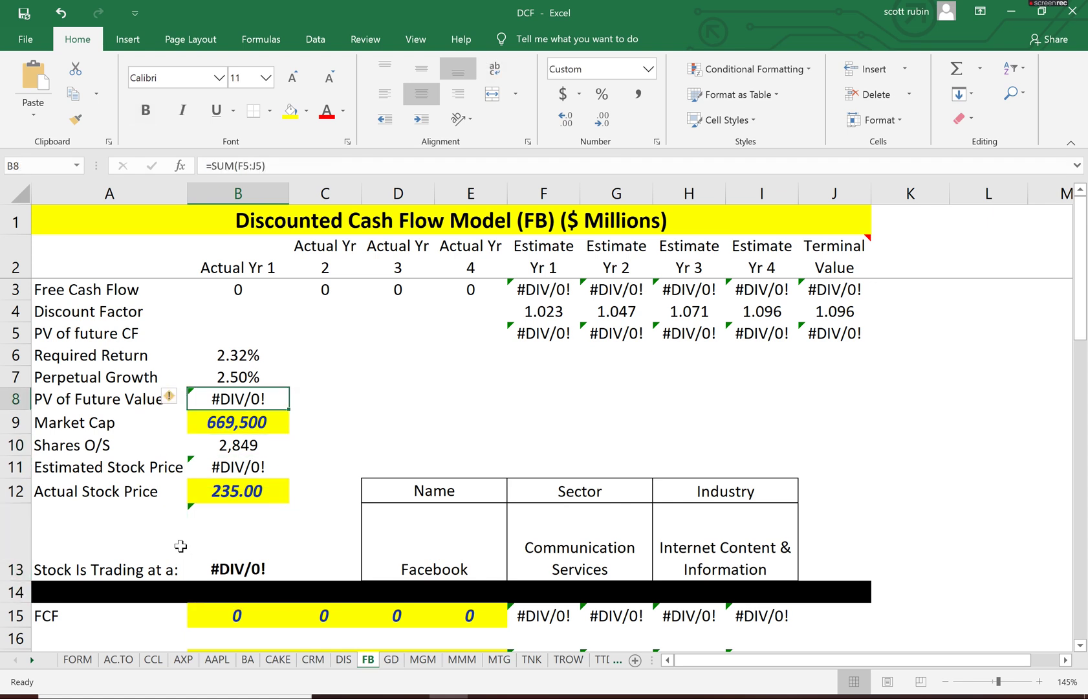
pyautogui.press('Down')
pyautogui.press('Down')
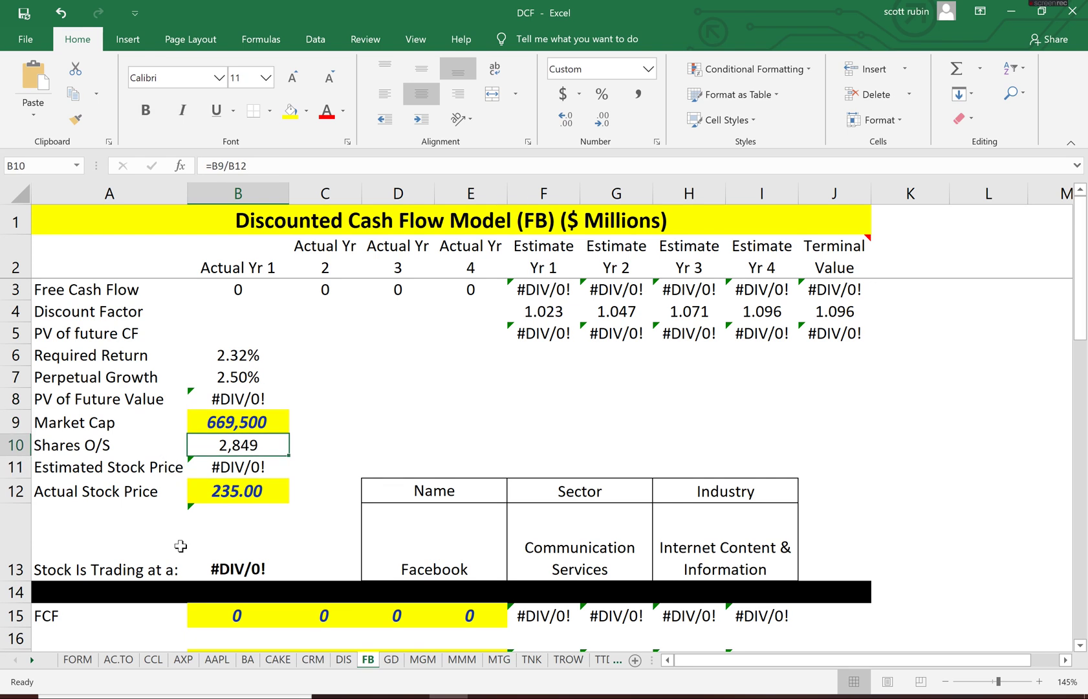
pyautogui.press('Down')
pyautogui.press('Down')
pyautogui.press('Down')
pyautogui.press('Down')
pyautogui.press('Down')
pyautogui.press('Down')
pyautogui.press('Down')
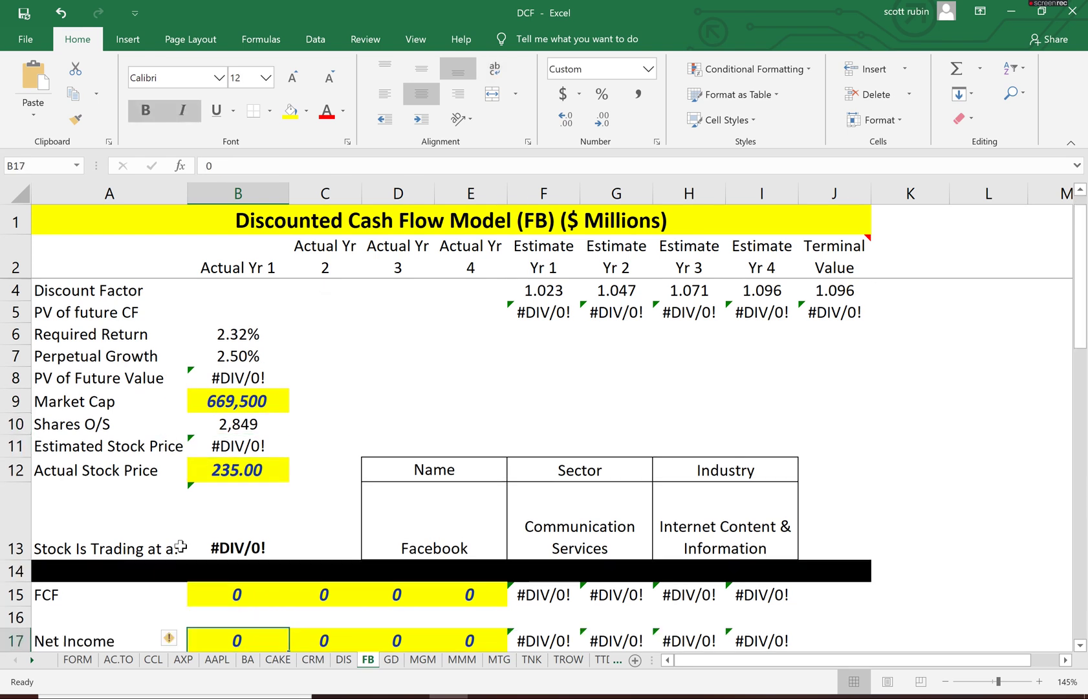
pyautogui.press('Down')
pyautogui.press('Down')
pyautogui.press('Down')
pyautogui.press('Down')
pyautogui.press('Down')
pyautogui.press('Up')
pyautogui.press('Up')
pyautogui.press('Up')
pyautogui.press('Up')
pyautogui.press('Up')
pyautogui.press('Up')
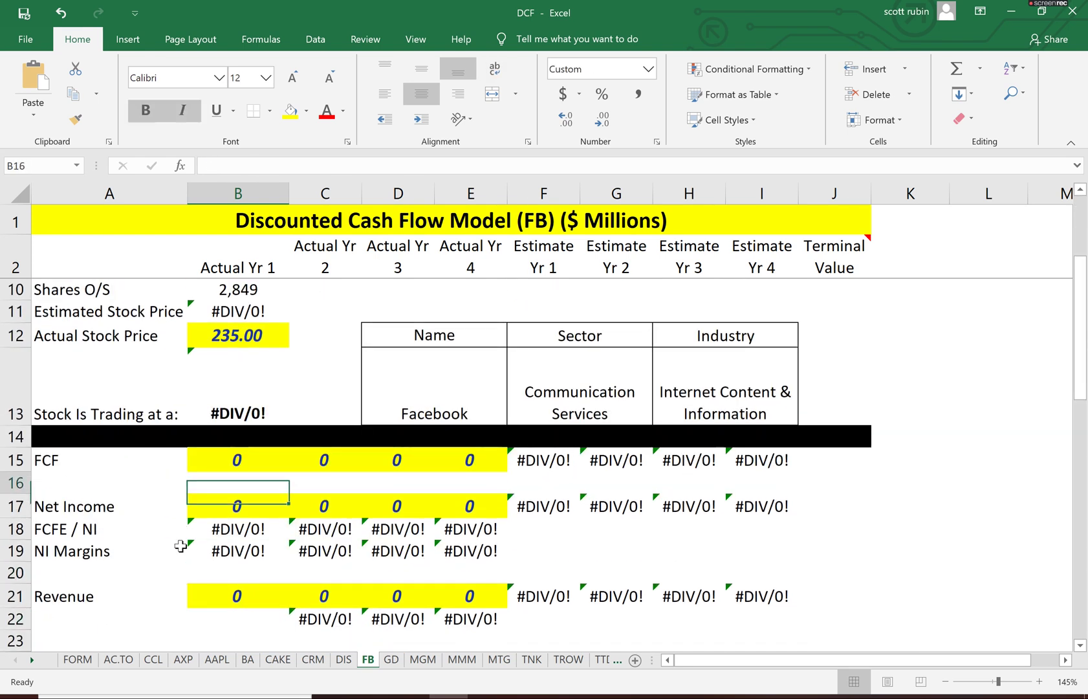
pyautogui.press('Up')
pyautogui.hotkey('alt', 'Tab')
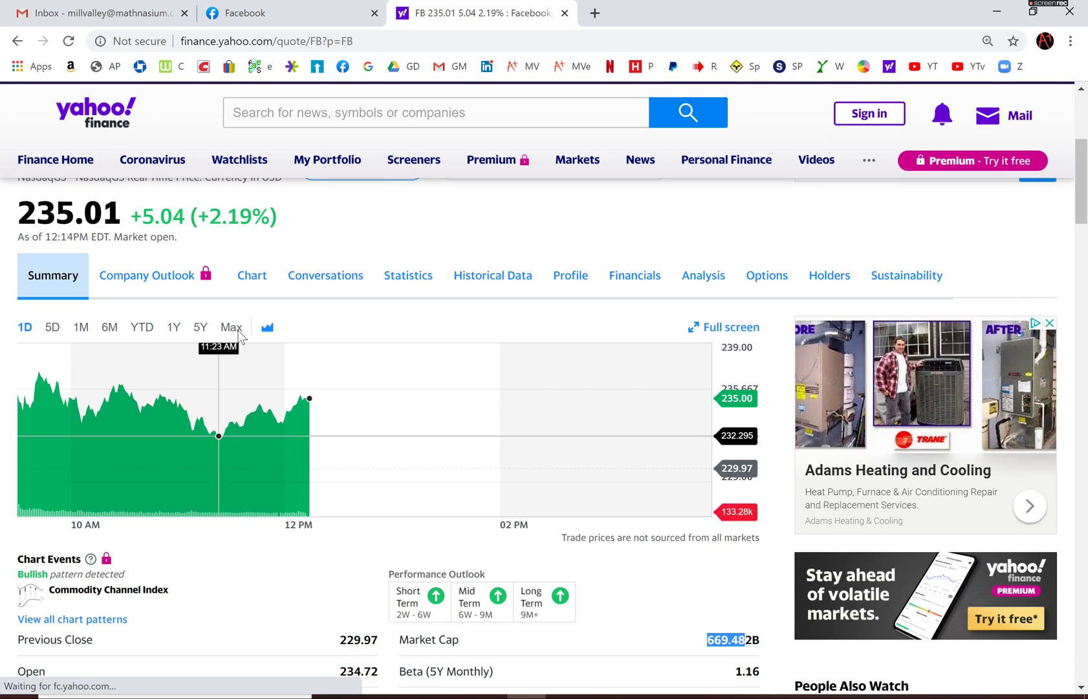
# Bring up Facebook's annual cash flow statement on Yahoo Finance
pyautogui.click(570, 275)
pyautogui.scroll(-1, 557, 360)
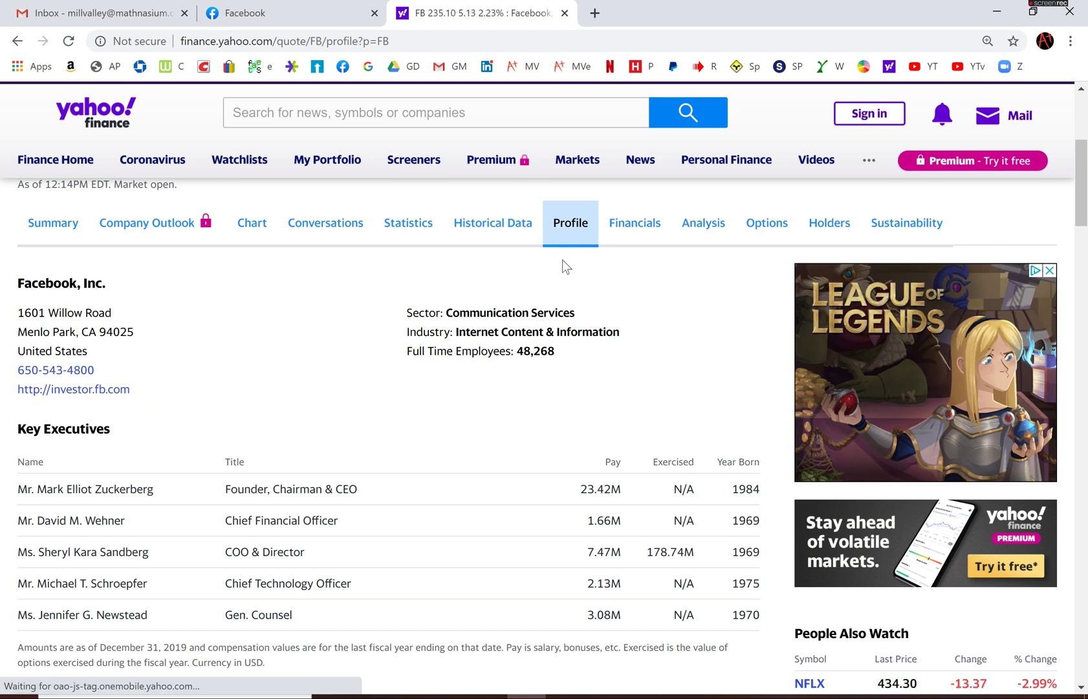
pyautogui.click(635, 222)
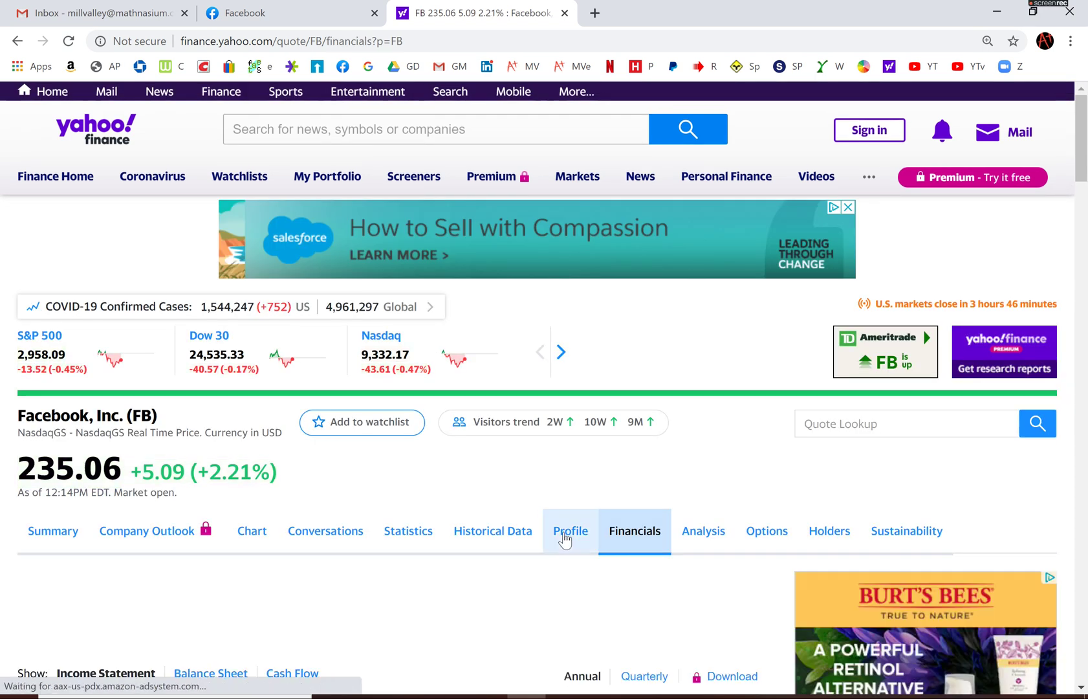
pyautogui.scroll(-8, 601, 499)
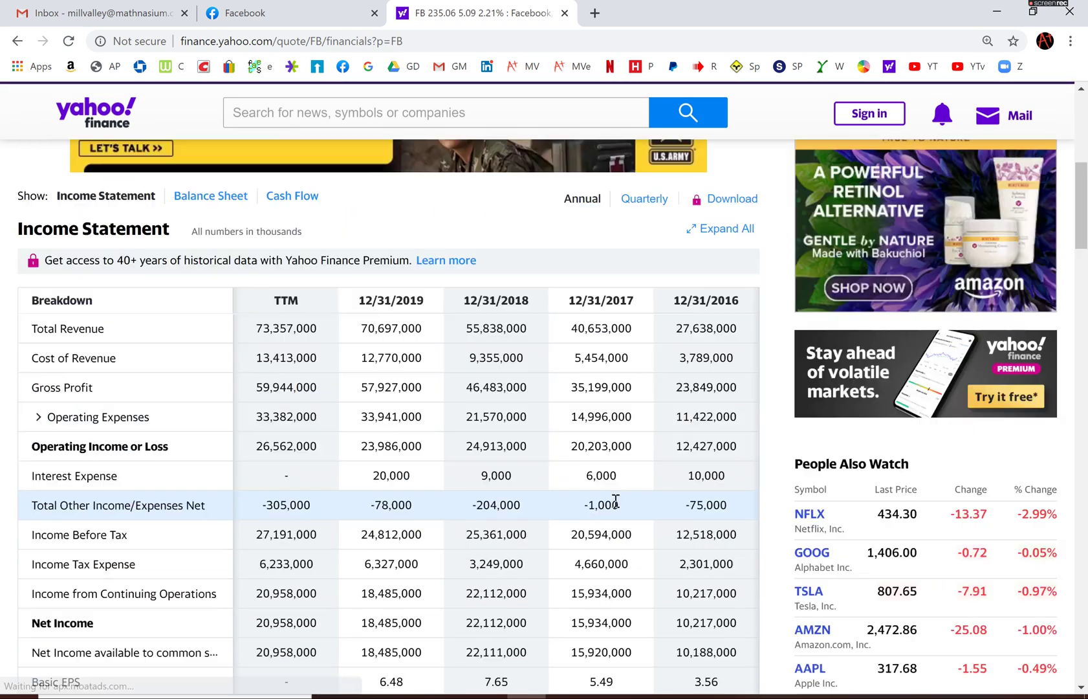
pyautogui.scroll(-3, 615, 500)
pyautogui.doubleClick(700, 637)
pyautogui.scroll(3, 622, 416)
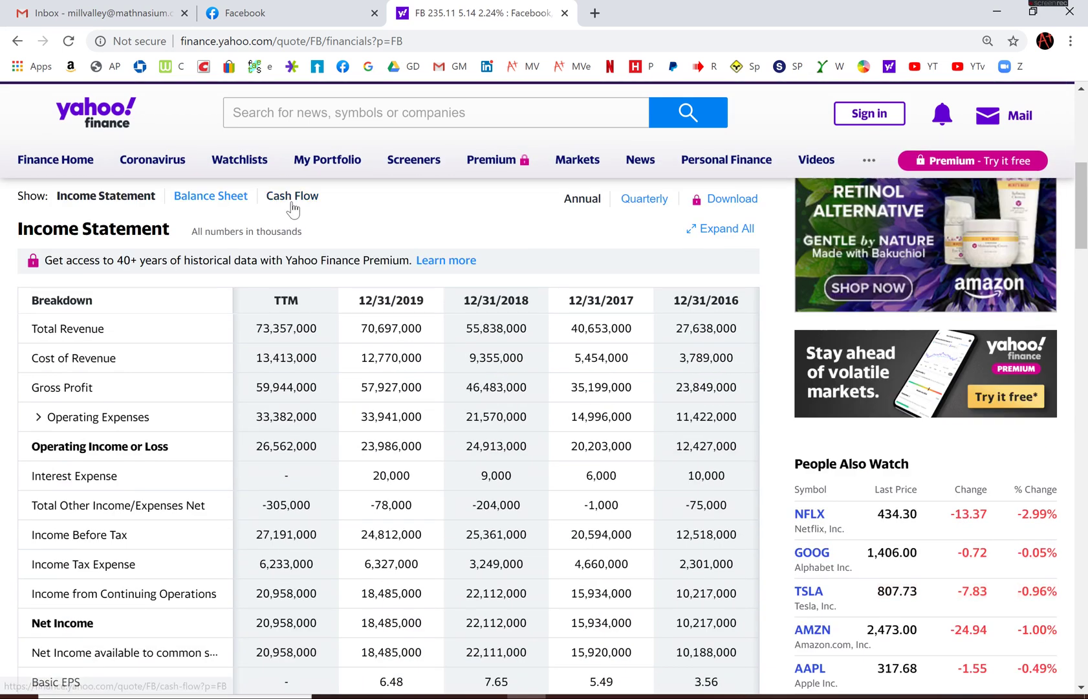
pyautogui.click(293, 196)
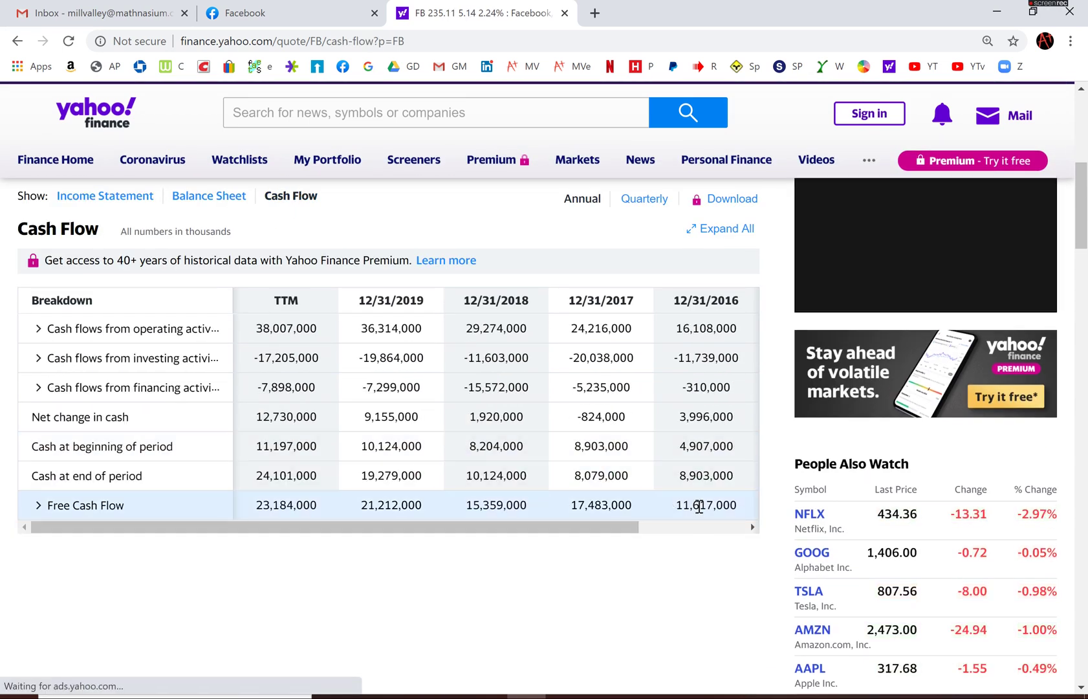
# Copy the 2016 and 2017 free cash flows into B15 and C15, starting at 11,617
pyautogui.doubleClick(699, 506)
pyautogui.hotkey('alt', 'Tab')
pyautogui.press('BackSpace')
pyautogui.write('000000')
pyautogui.press('Tab')
pyautogui.hotkey('alt', 'Tab')
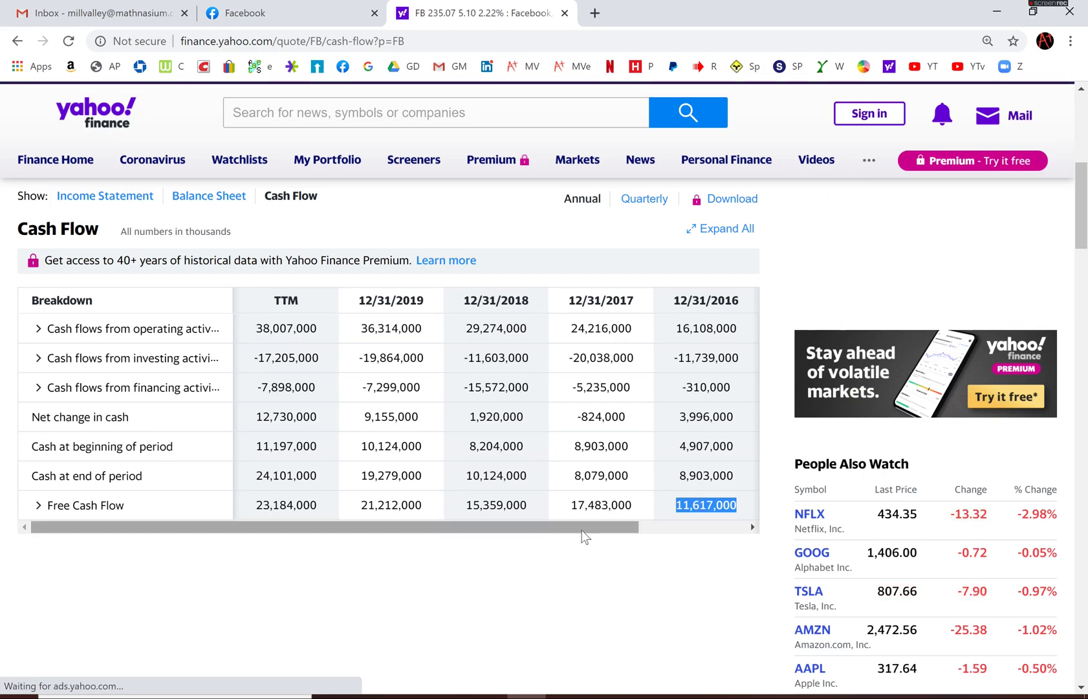
pyautogui.doubleClick(609, 505)
pyautogui.hotkey('ctrl', 'c')
pyautogui.hotkey('alt', 'Tab')
pyautogui.hotkey('ctrl', 'v')
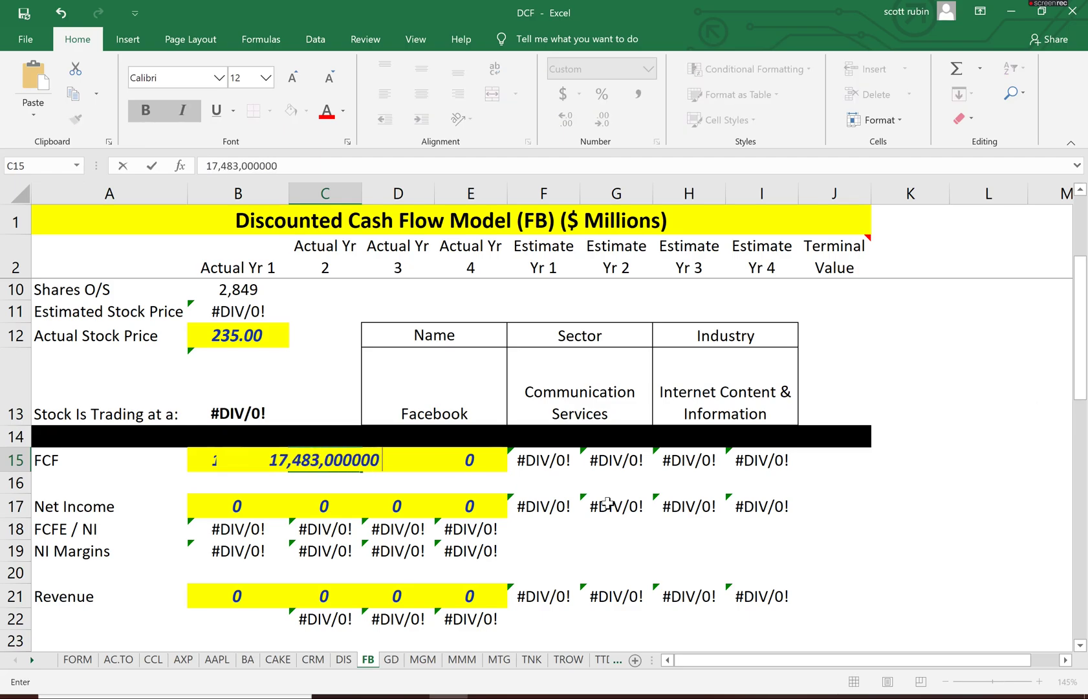
pyautogui.press('Tab')
# Copy the 2018 and 2019 free cash flows into D15 and E15, ending at 21,212
pyautogui.hotkey('alt', 'Tab')
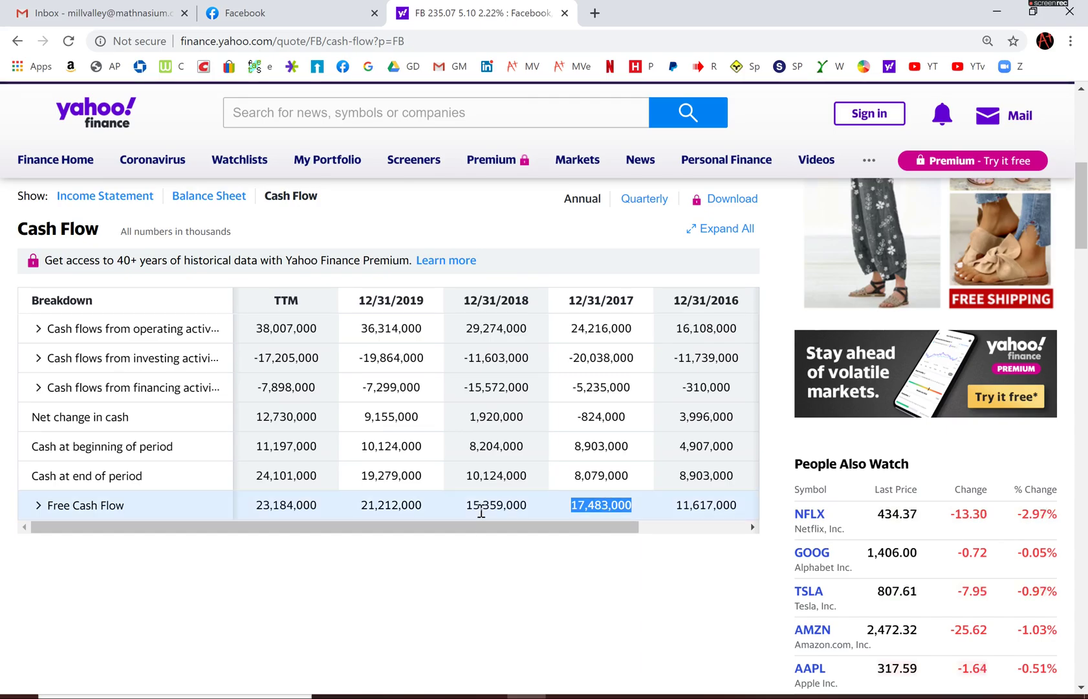
pyautogui.doubleClick(486, 506)
pyautogui.hotkey('ctrl', 'c')
pyautogui.hotkey('alt', 'Tab')
pyautogui.hotkey('ctrl', 'v')
pyautogui.hotkey('alt', 'Tab')
pyautogui.doubleClick(367, 504)
pyautogui.hotkey('ctrl', 'c')
pyautogui.hotkey('alt', 'Tab')
pyautogui.hotkey('ctrl', 'v')
pyautogui.hotkey('ctrl', 'Return')
pyautogui.press('BackSpace')
pyautogui.hotkey('ctrl', 'v')
# Go to the 2016 Net Income cell and show Yahoo Finance's annual income statement
pyautogui.click(366, 498)
pyautogui.press('Down')
pyautogui.press('Left')
pyautogui.press('Left')
pyautogui.press('Up')
pyautogui.hotkey('alt', 'Tab')
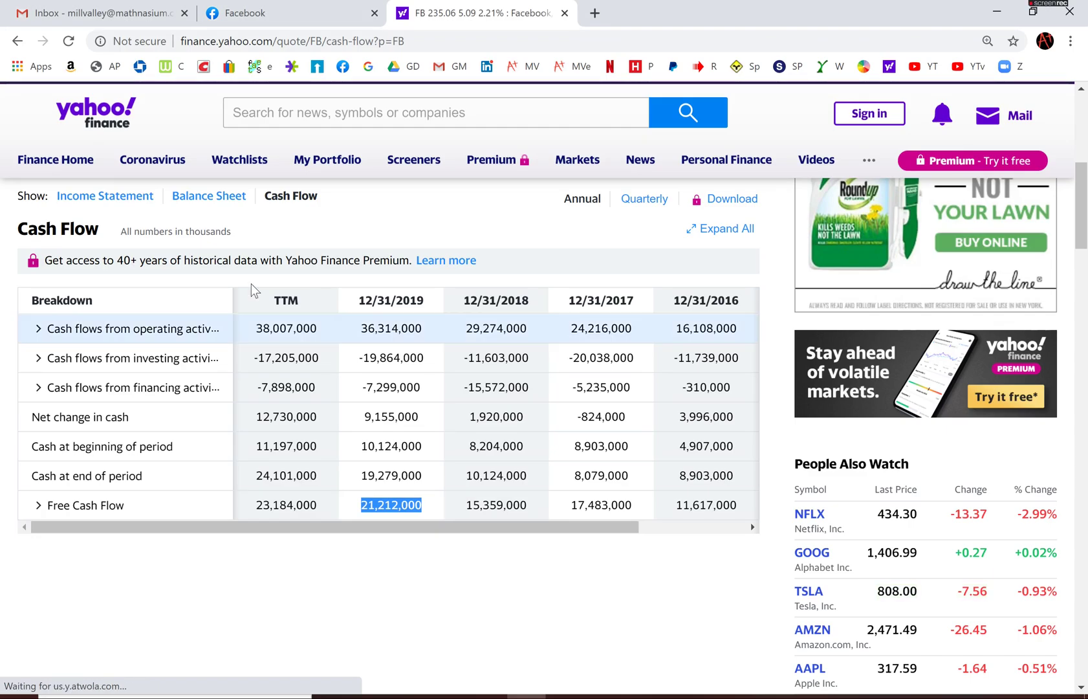
pyautogui.click(108, 196)
# Enter the 2016 and 2017 net income into B17 and C17, starting at 10,217
pyautogui.scroll(-8, 645, 496)
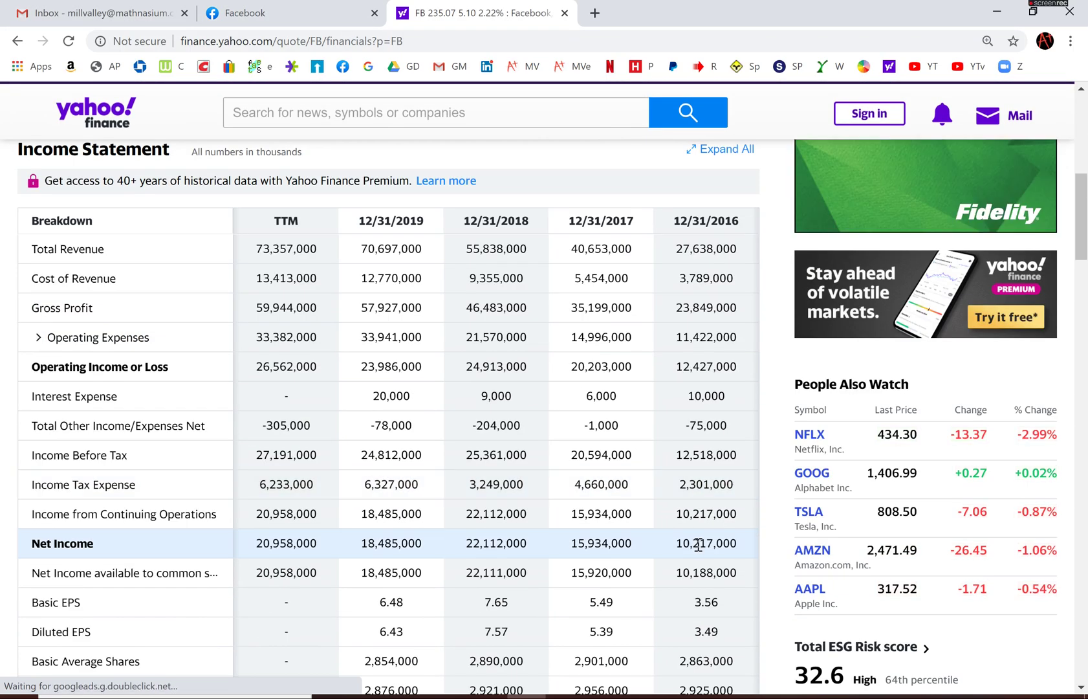
pyautogui.doubleClick(701, 542)
pyautogui.hotkey('alt', 'Tab')
pyautogui.press('BackSpace')
pyautogui.write('000000')
pyautogui.hotkey('alt', 'Tab')
pyautogui.doubleClick(597, 544)
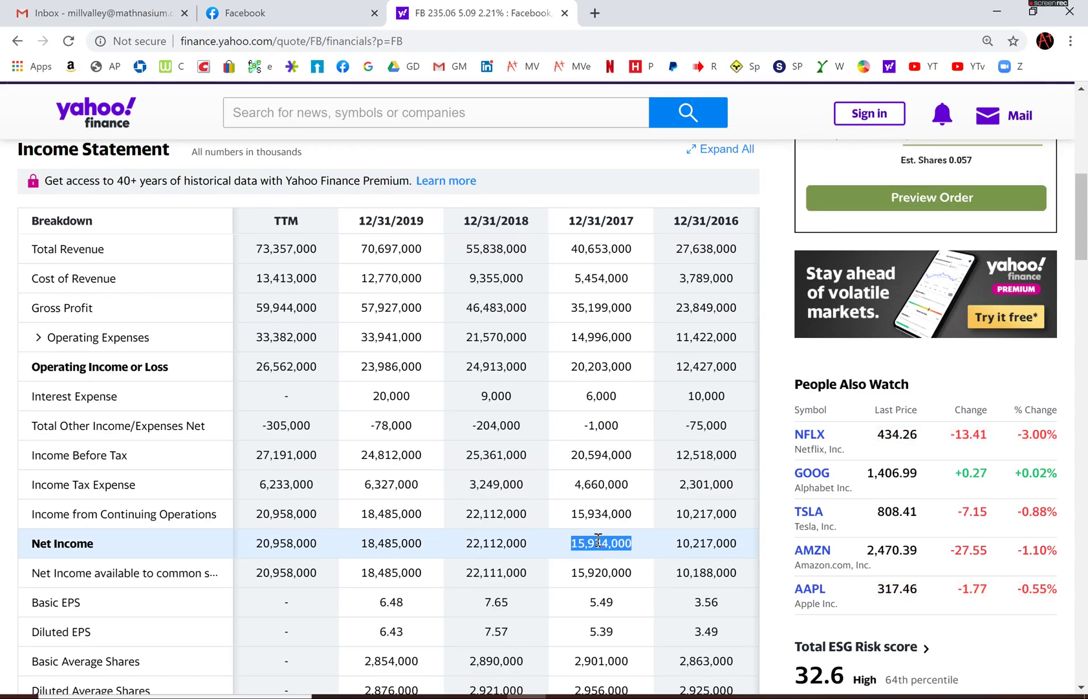
pyautogui.hotkey('alt', 'Tab')
pyautogui.press('Tab')
pyautogui.press('BackSpace')
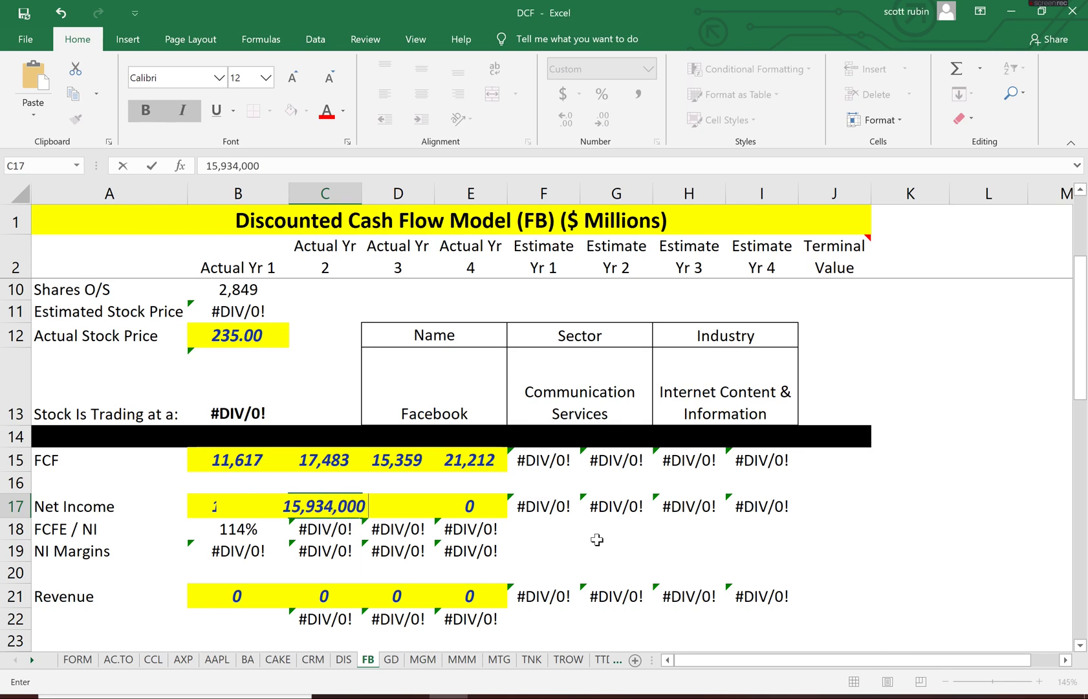
pyautogui.write('000')
pyautogui.press('Tab')
# Enter the 2018 and 2019 net income into D17 and E17, ending at 18,485
pyautogui.hotkey('alt', 'Tab')
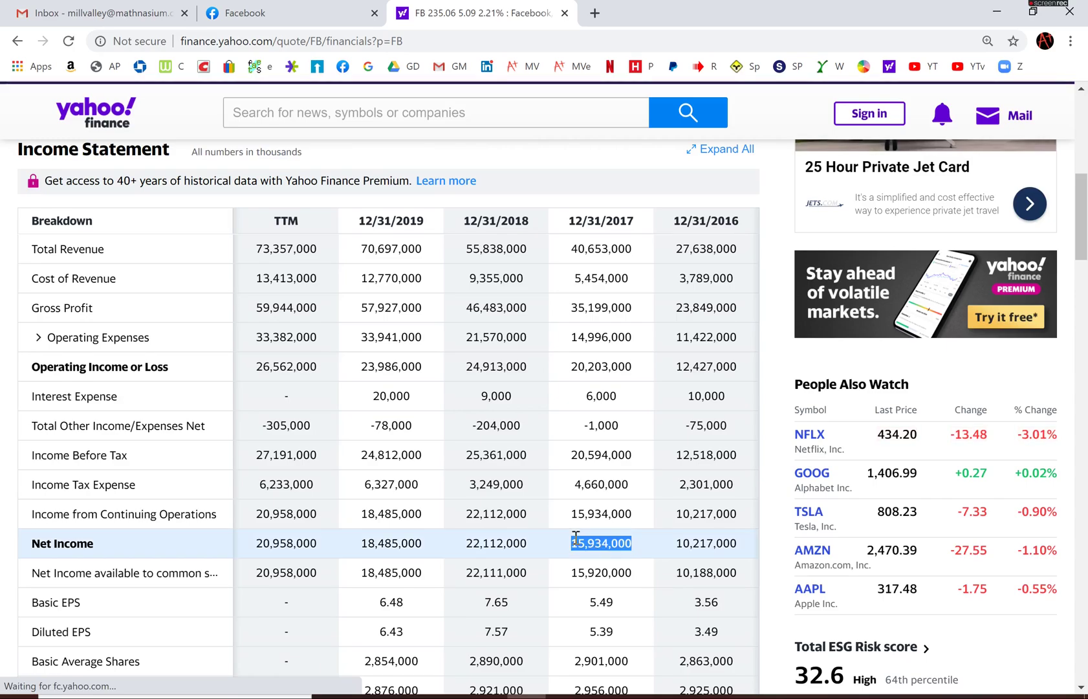
pyautogui.hotkey('alt', 'Tab')
pyautogui.press('BackSpace')
pyautogui.hotkey('ctrl', 'v')
pyautogui.press('BackSpace')
pyautogui.press('BackSpace')
pyautogui.press('Tab')
pyautogui.hotkey('alt', 'Tab')
pyautogui.click(392, 545)
pyautogui.doubleClick(388, 541)
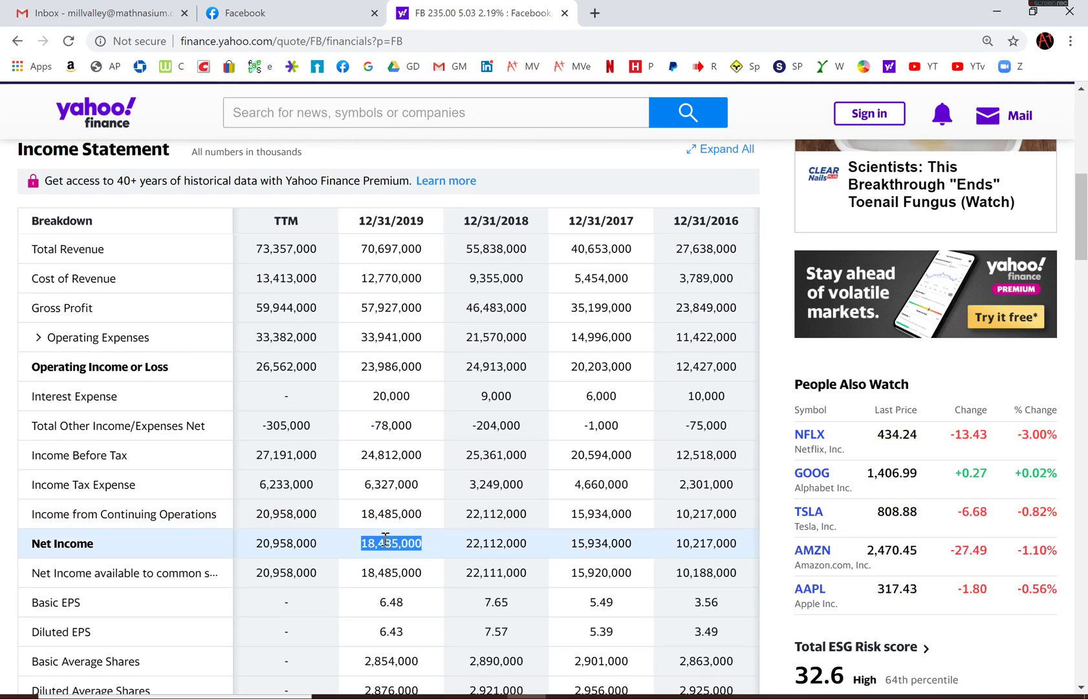
pyautogui.hotkey('ctrl', 'c')
pyautogui.hotkey('alt', 'Tab')
pyautogui.hotkey('ctrl', 'v')
pyautogui.press('BackSpace')
pyautogui.press('BackSpace')
pyautogui.press('Return')
# Review the FCF row and FCFE/NI ratios, then go to the first Revenue cell
pyautogui.press('Down')
pyautogui.press('Down')
pyautogui.press('Down')
pyautogui.press('Left')
pyautogui.press('Left')
pyautogui.press('Left')
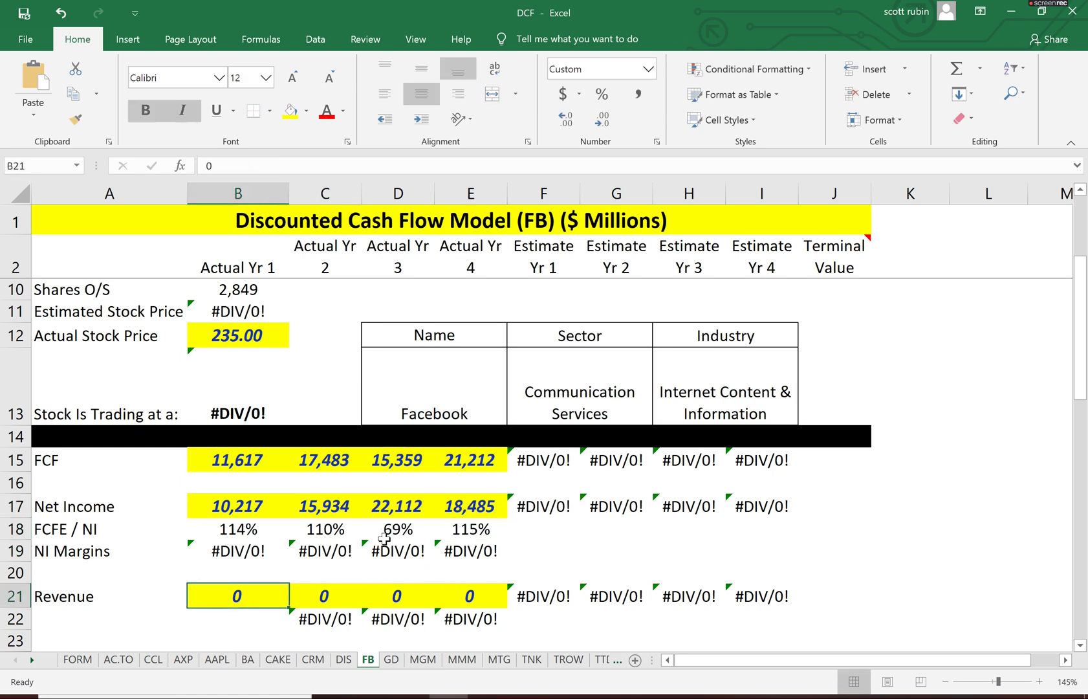
pyautogui.press('Up')
pyautogui.press('Up')
pyautogui.press('Up')
pyautogui.press('Up')
pyautogui.press('Up')
pyautogui.press('Up')
pyautogui.press('Right')
pyautogui.press('Right')
pyautogui.press('Right')
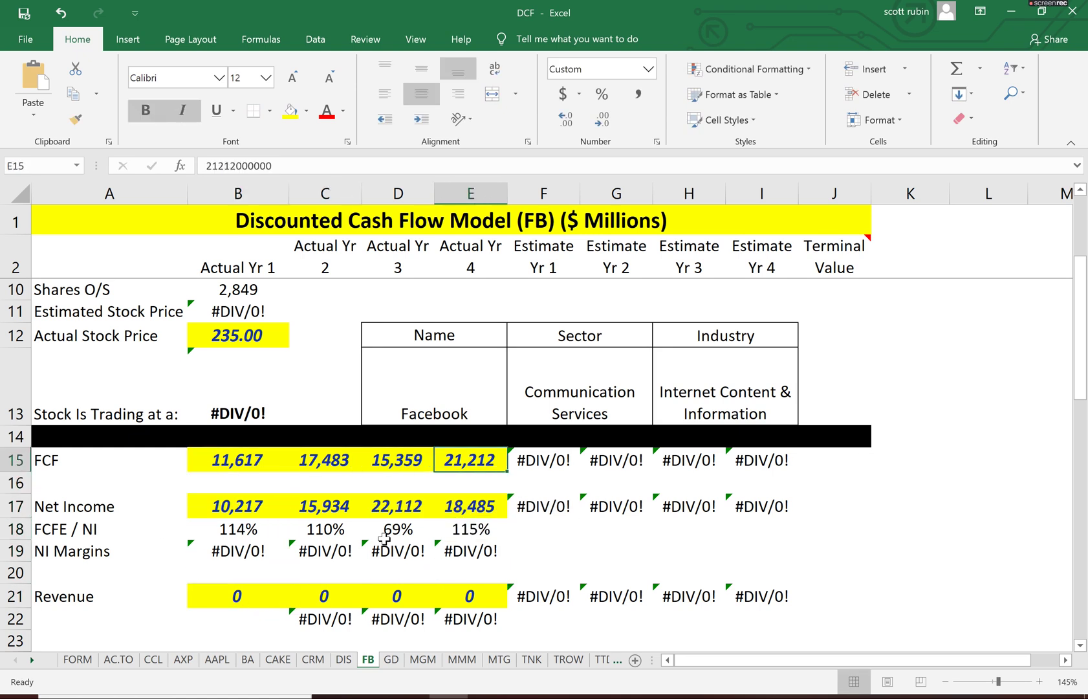
pyautogui.press('Down')
pyautogui.press('Down')
pyautogui.press('Down')
pyautogui.press('Down')
pyautogui.press('Down')
pyautogui.press('Down')
pyautogui.press('Left')
pyautogui.press('Left')
pyautogui.press('Left')
pyautogui.hotkey('alt', 'Tab')
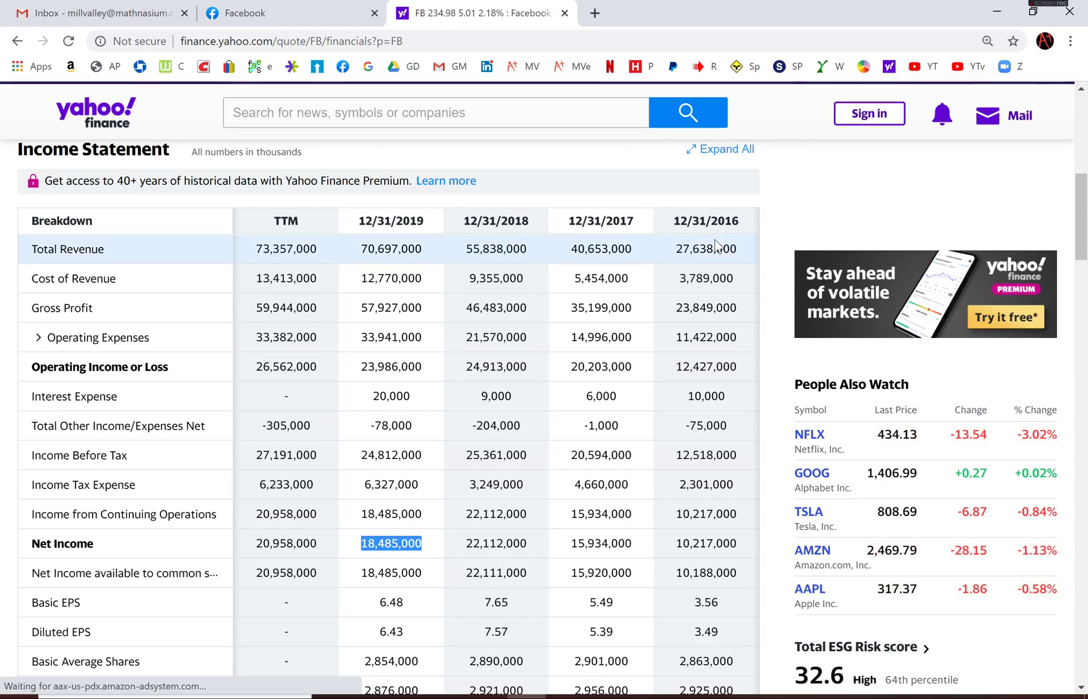
# Paste Facebook's 2016 and 2017 total revenue into B21 and C21
pyautogui.doubleClick(712, 247)
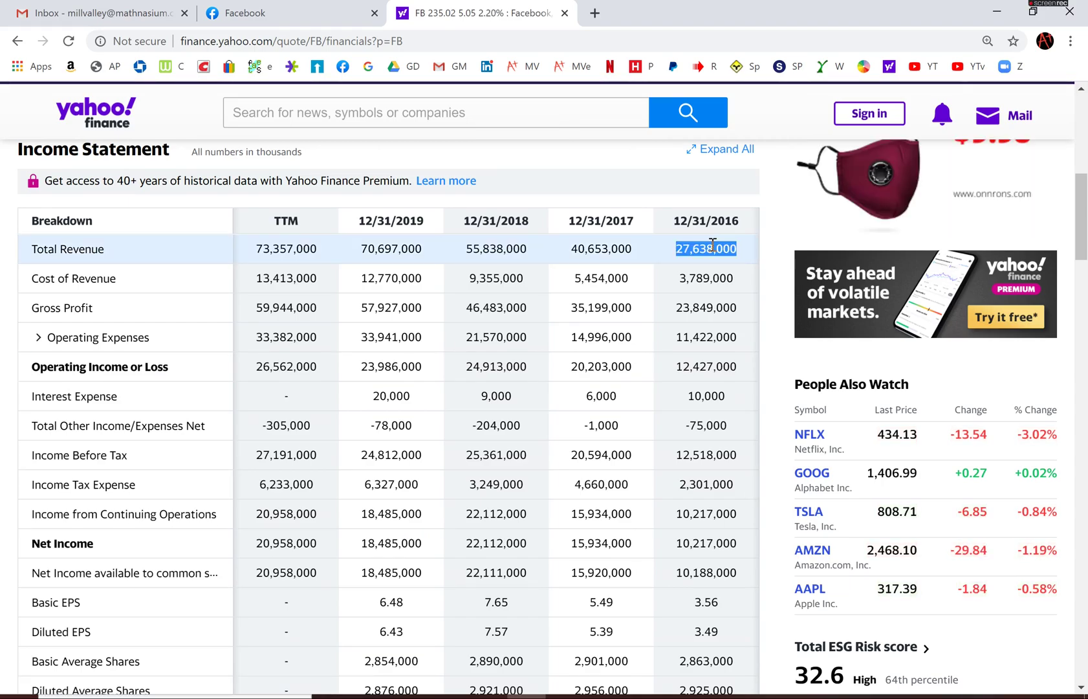
pyautogui.hotkey('ctrl', 'c')
pyautogui.hotkey('alt', 'Tab')
pyautogui.hotkey('ctrl', 'v')
pyautogui.press('Tab')
pyautogui.hotkey('alt', 'Tab')
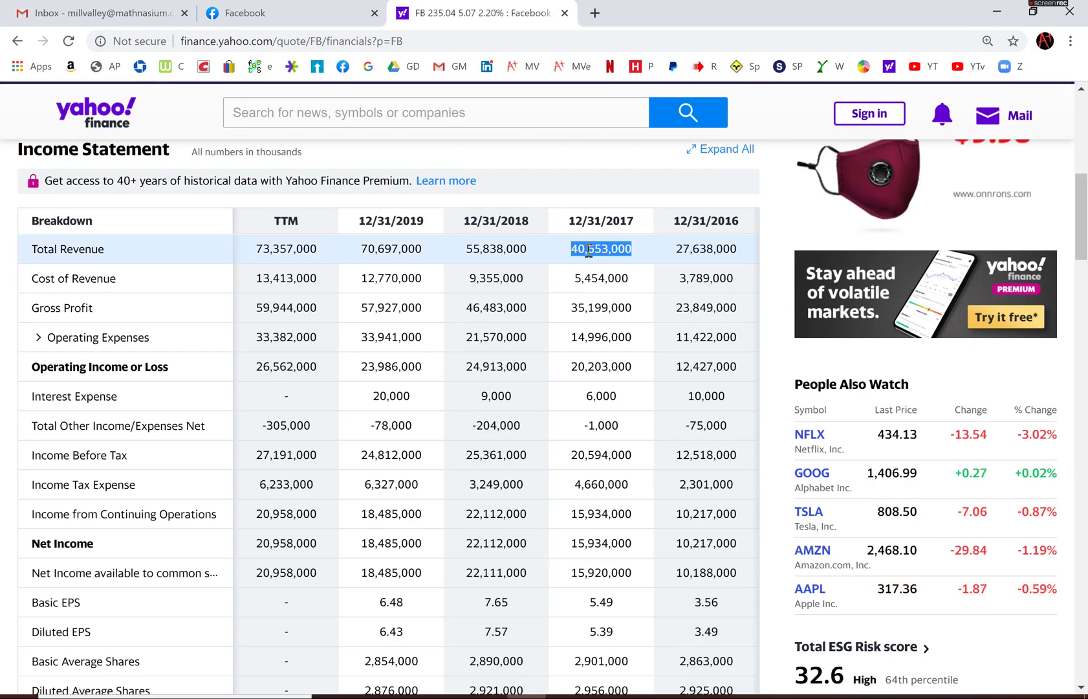
pyautogui.hotkey('ctrl', 'c')
pyautogui.hotkey('alt', 'Tab')
pyautogui.hotkey('ctrl', 'v')
pyautogui.press('Tab')
pyautogui.hotkey('alt', 'Tab')
# Paste Facebook's 2018 and 2019 total revenue into D21 and E21
pyautogui.doubleClick(500, 250)
pyautogui.hotkey('ctrl', 'c')
pyautogui.hotkey('alt', 'Tab')
pyautogui.hotkey('ctrl', 'v')
pyautogui.press('Tab')
pyautogui.hotkey('alt', 'Tab')
pyautogui.doubleClick(392, 249)
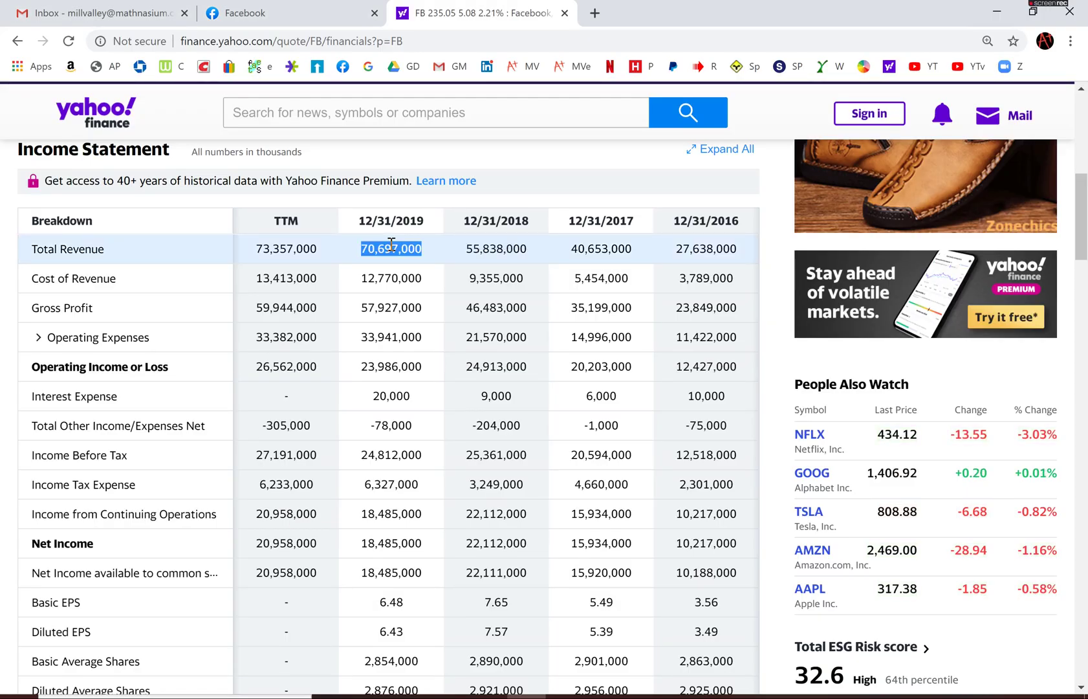
pyautogui.hotkey('ctrl', 'c')
pyautogui.hotkey('alt', 'Tab')
pyautogui.hotkey('ctrl', 'v')
pyautogui.press('BackSpace')
pyautogui.press('BackSpace')
pyautogui.press('BackSpace')
pyautogui.press('BackSpace')
pyautogui.press('BackSpace')
pyautogui.press('BackSpace')
pyautogui.press('Return')
# Enter the 2019 interest expense into E28 so Int Expense reads 20
pyautogui.press('Down')
pyautogui.press('Down')
pyautogui.press('Down')
pyautogui.press('Down')
pyautogui.press('Down')
pyautogui.press('Down')
pyautogui.press('Down')
pyautogui.press('Down')
pyautogui.press('Down')
pyautogui.press('Down')
pyautogui.press('Down')
pyautogui.press('Down')
pyautogui.press('Up')
pyautogui.press('Up')
pyautogui.press('Up')
pyautogui.press('Up')
pyautogui.press('Up')
pyautogui.press('Up')
pyautogui.press('Up')
pyautogui.press('Down')
pyautogui.hotkey('alt', 'Tab')
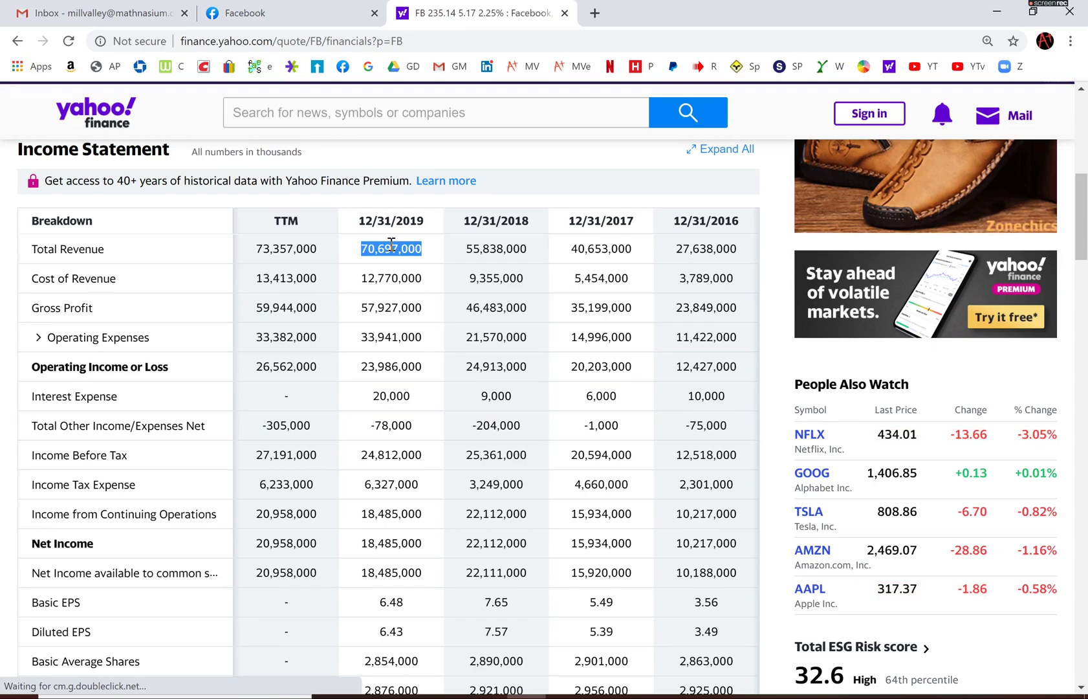
pyautogui.doubleClick(389, 396)
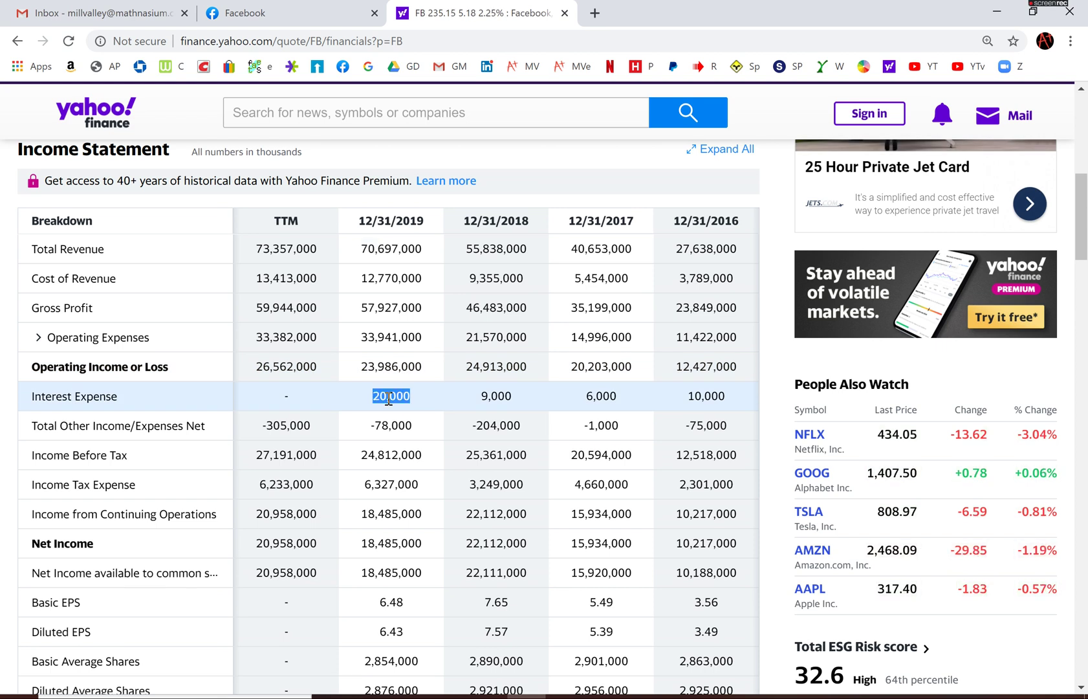
pyautogui.hotkey('alt', 'Tab')
pyautogui.write('000')
pyautogui.press('Return')
# Bring up Facebook's balance sheet on Yahoo Finance
pyautogui.hotkey('alt', 'Tab')
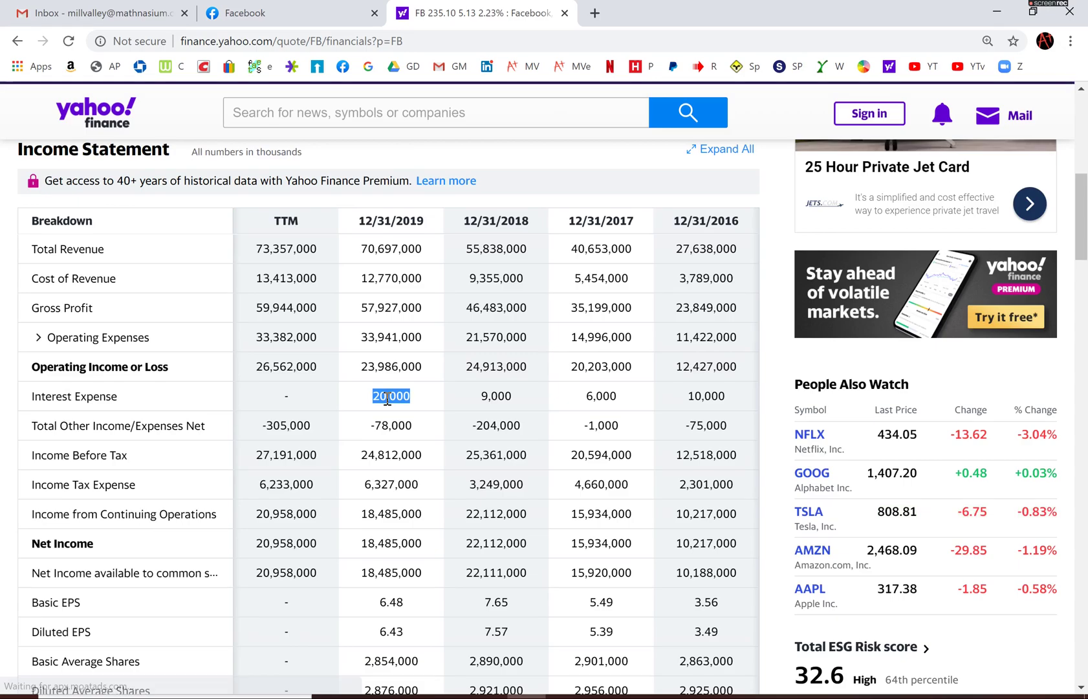
pyautogui.scroll(3, 214, 274)
pyautogui.click(217, 273)
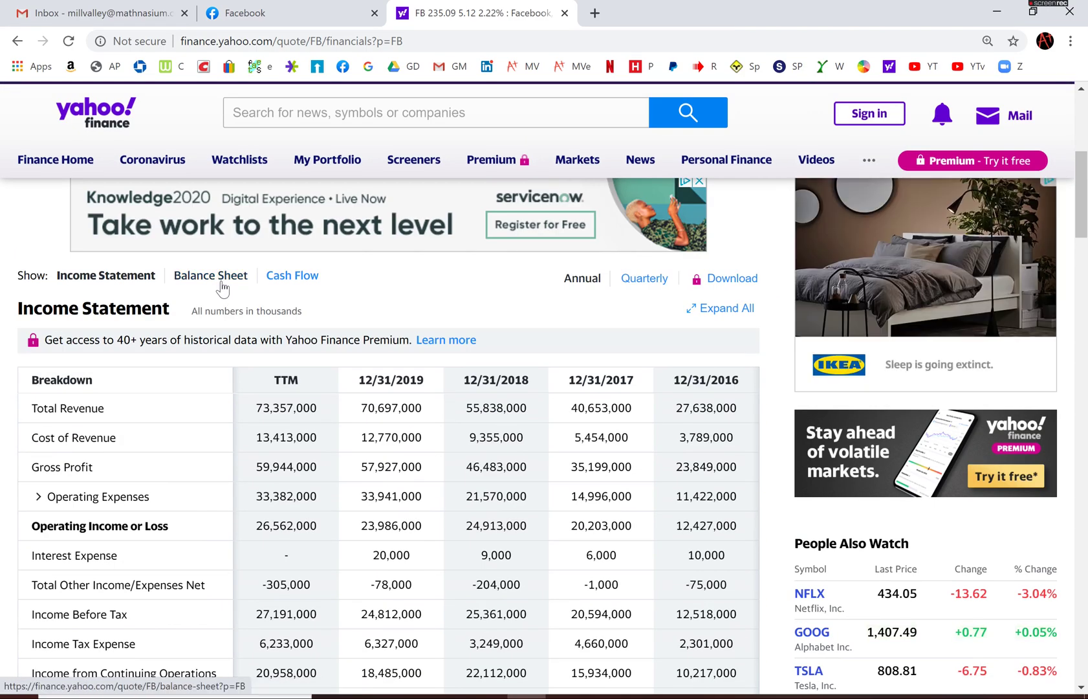
# Find Current Debt 277 under Current Liabilities and enter it as Short term Debt in E29
pyautogui.click(40, 438)
pyautogui.click(51, 469)
pyautogui.click(64, 496)
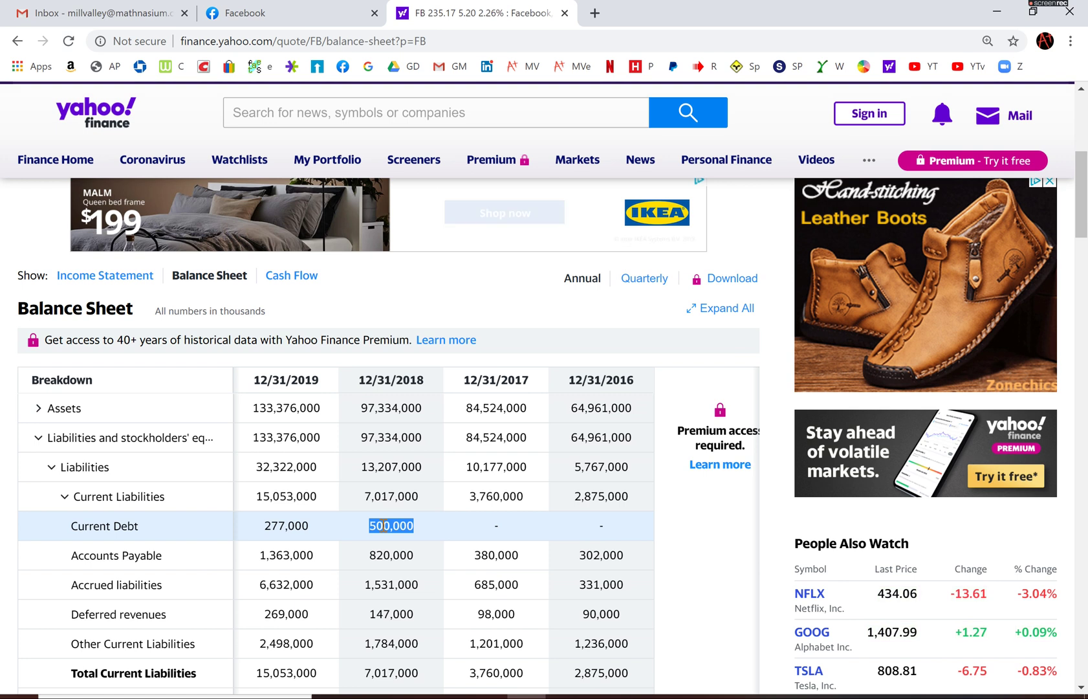
pyautogui.hotkey('alt', 'Tab')
pyautogui.hotkey('alt', 'Tab')
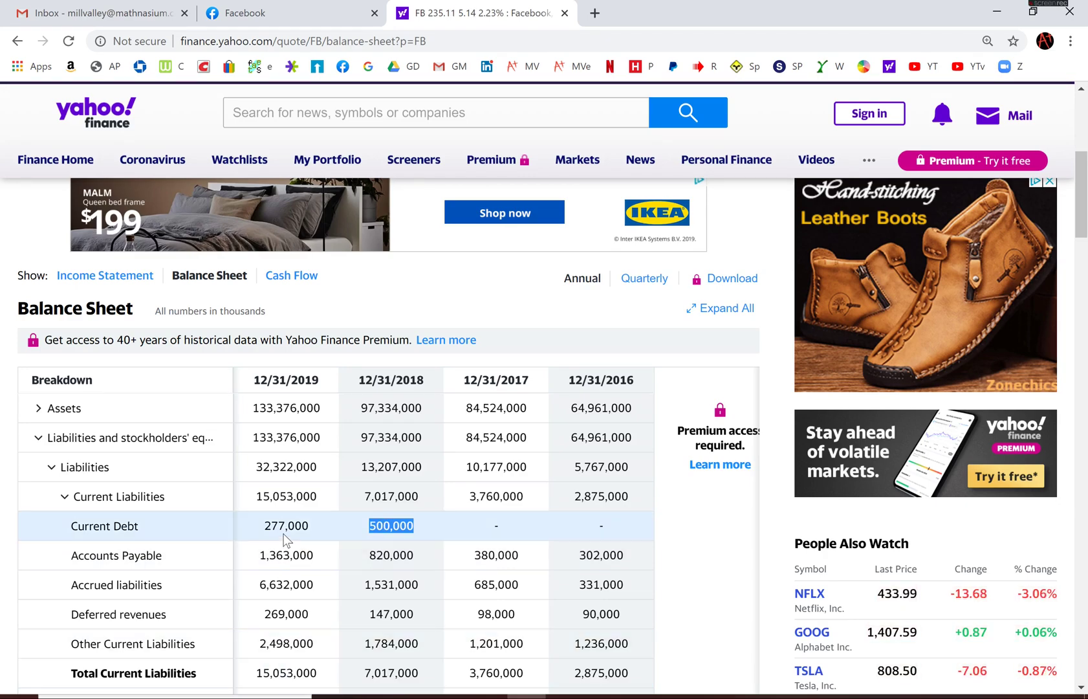
pyautogui.hotkey('alt', 'Tab')
pyautogui.press('BackSpace')
pyautogui.press('Return')
# Enter the 17,269 non-current liabilities figure as Long Term Debt in E30
pyautogui.hotkey('alt', 'Tab')
pyautogui.scroll(-3, 289, 521)
pyautogui.click(65, 544)
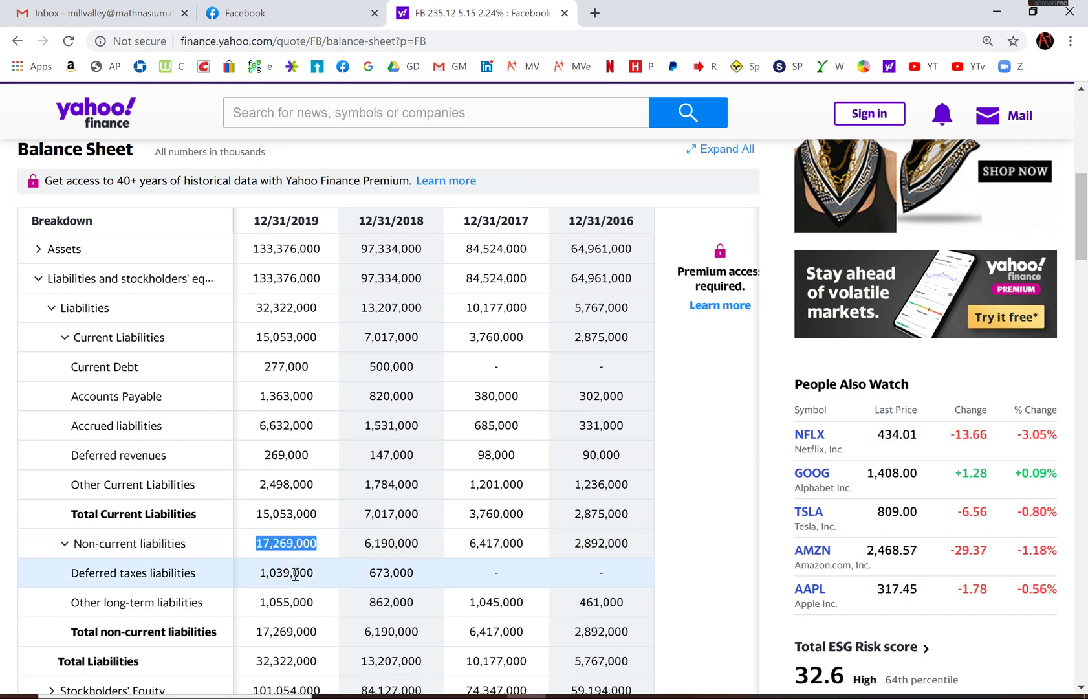
pyautogui.hotkey('alt', 'Tab')
pyautogui.press('BackSpace')
pyautogui.hotkey('ctrl', 'v')
pyautogui.press('BackSpace')
pyautogui.press('Return')
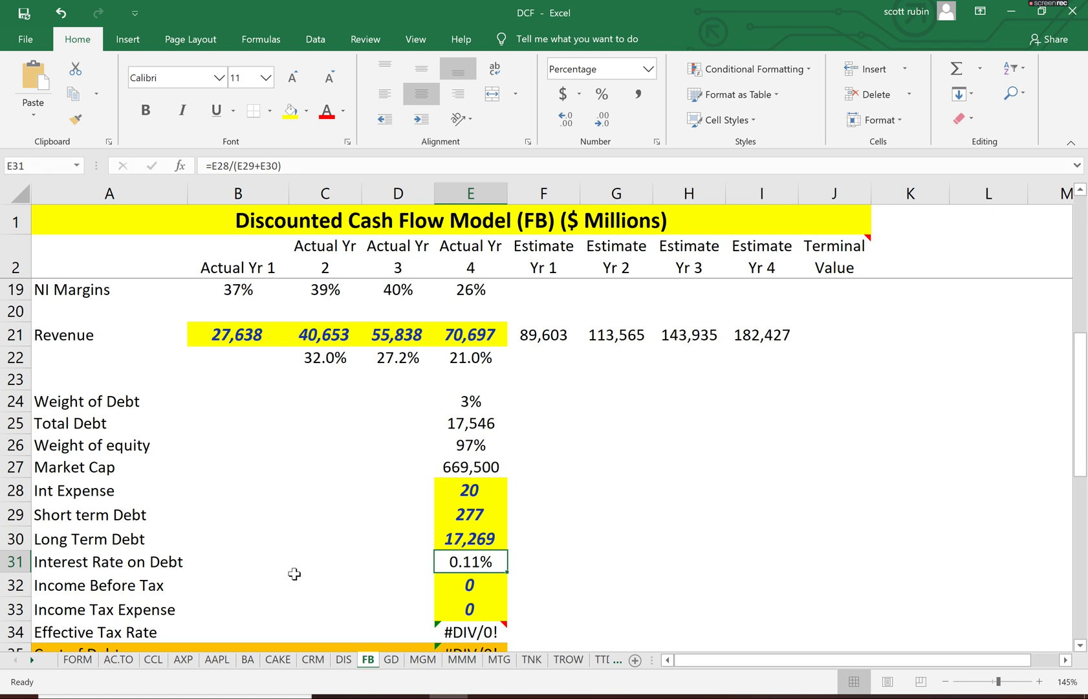
# Clear the Long Term Debt cell E30 so Total Debt reads only the 277
pyautogui.hotkey('alt', 'Tab')
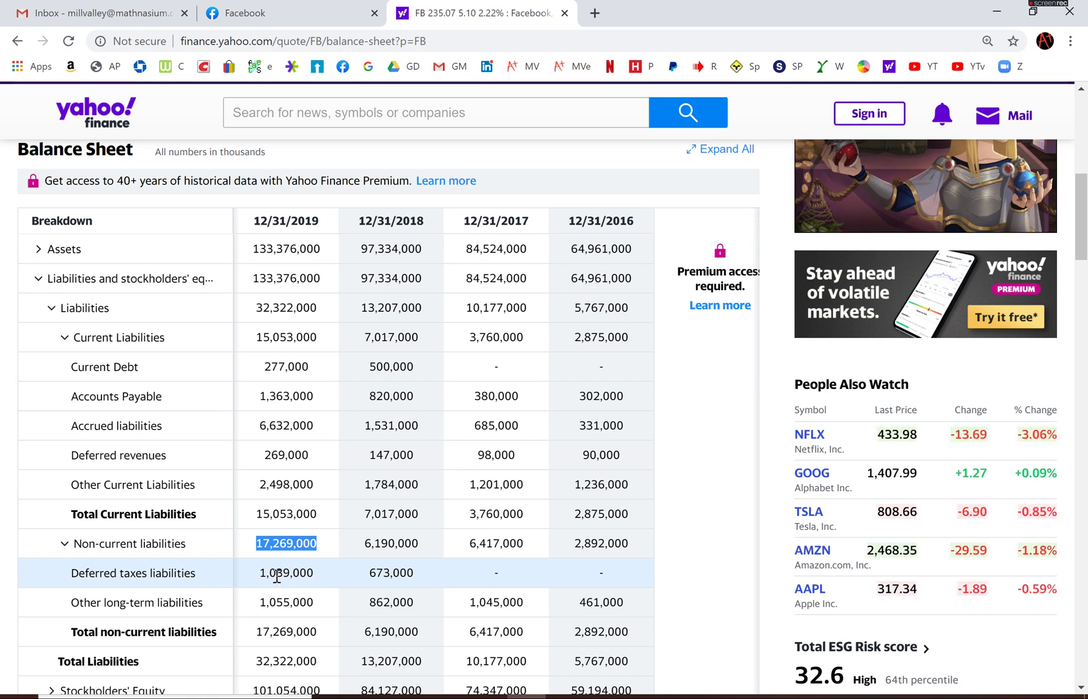
pyautogui.scroll(-2, 276, 576)
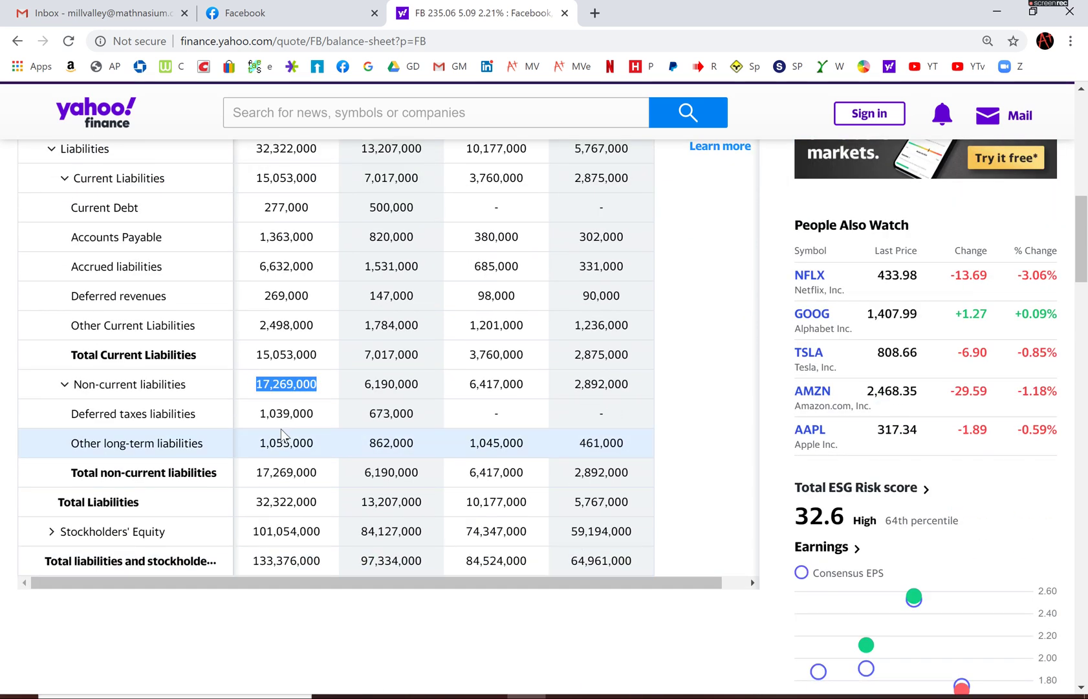
pyautogui.hotkey('alt', 'Tab')
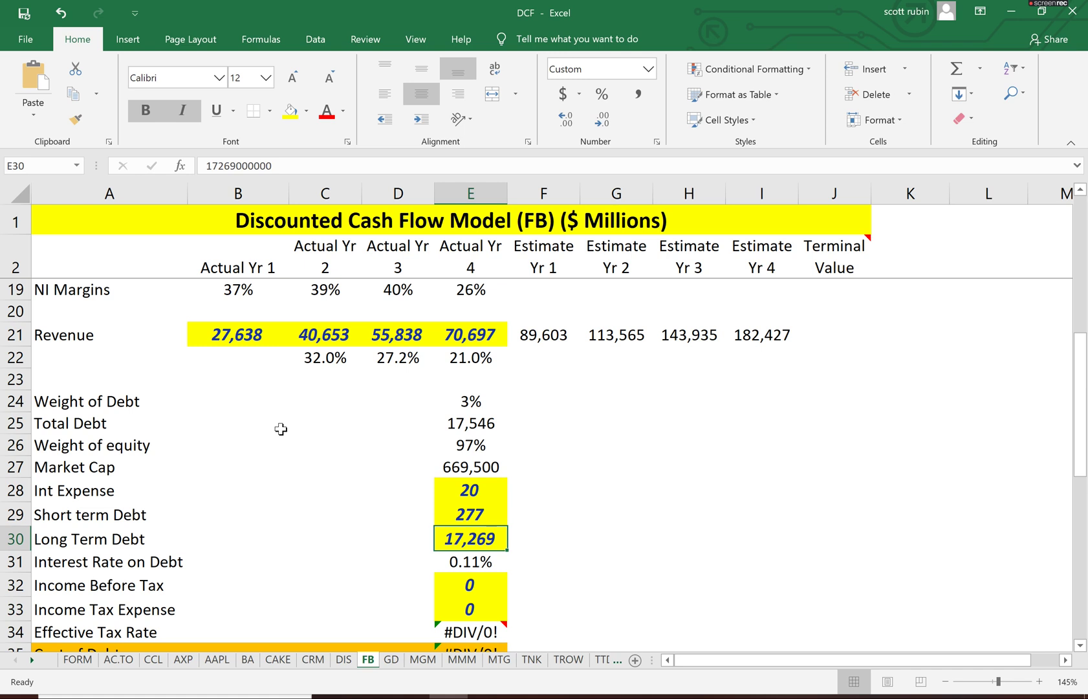
pyautogui.press('Delete')
pyautogui.press('Up')
pyautogui.press('Up')
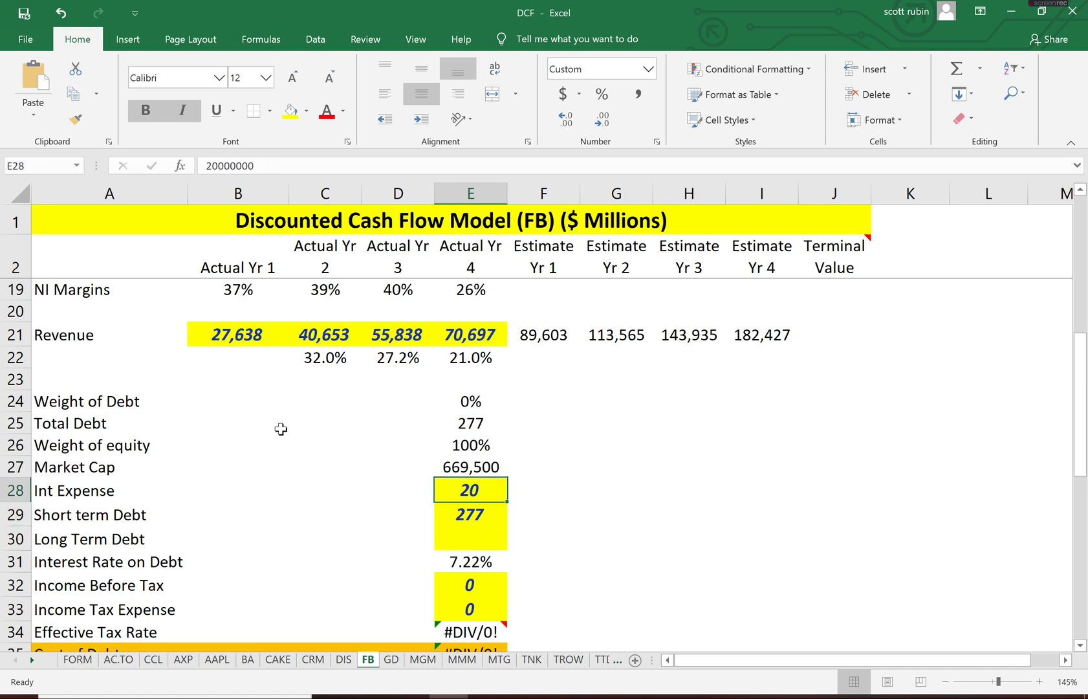
pyautogui.press('Down')
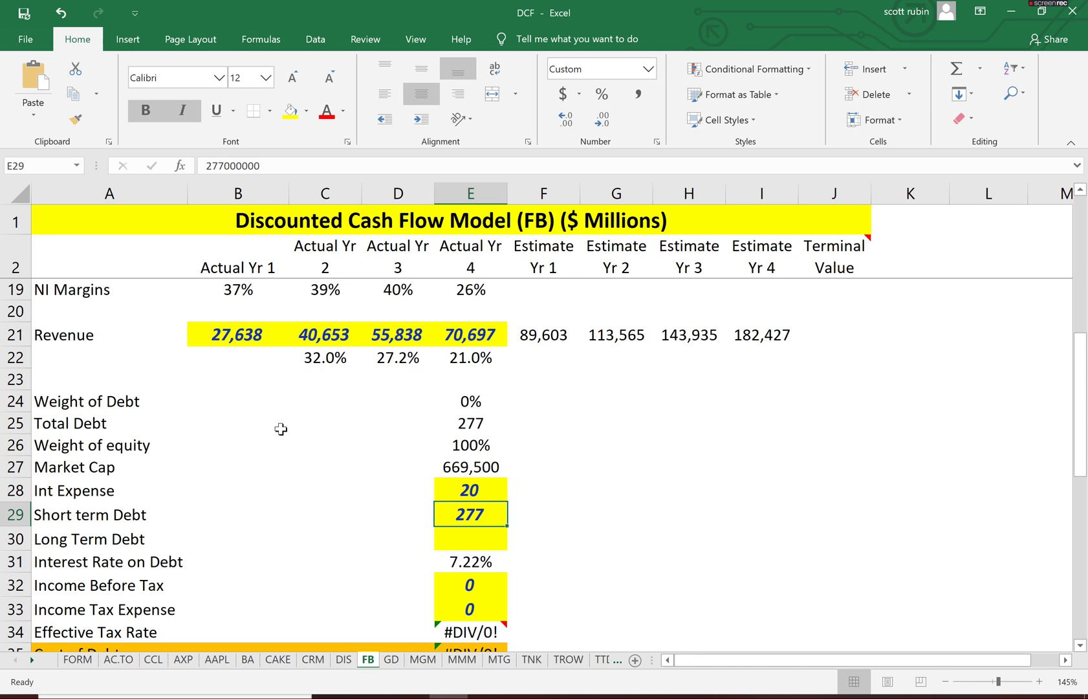
# Try extra decimal places on Weight of Debt, then return it to a whole percent
pyautogui.press('Up')
pyautogui.press('Up')
pyautogui.press('Up')
pyautogui.press('Up')
pyautogui.press('Up')
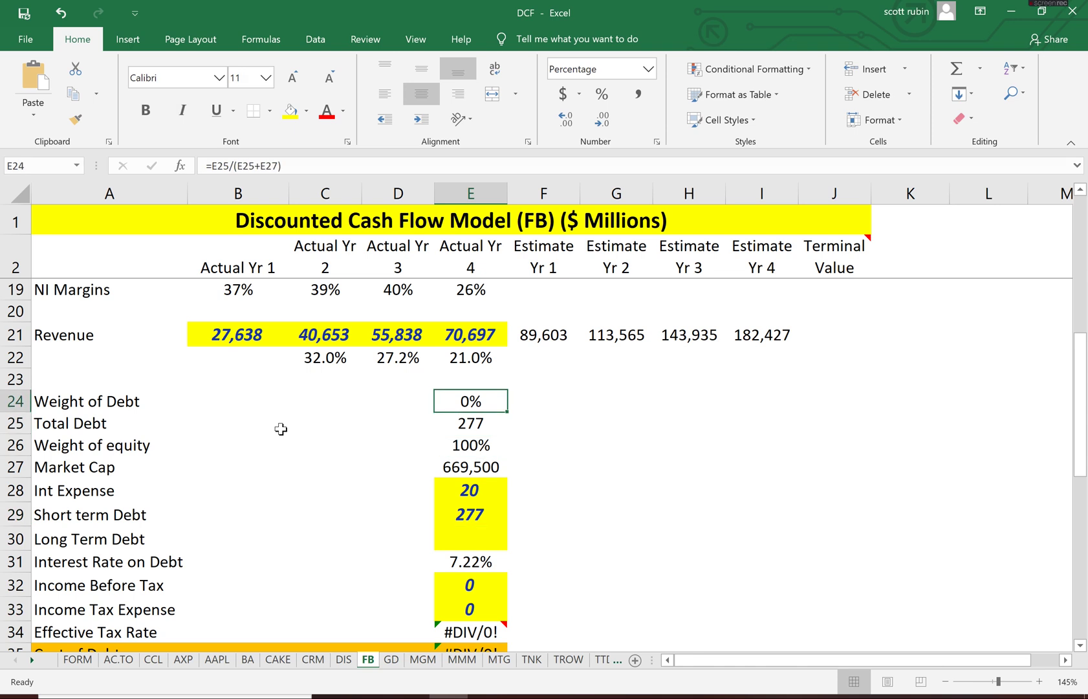
pyautogui.click(568, 118)
pyautogui.click(570, 114)
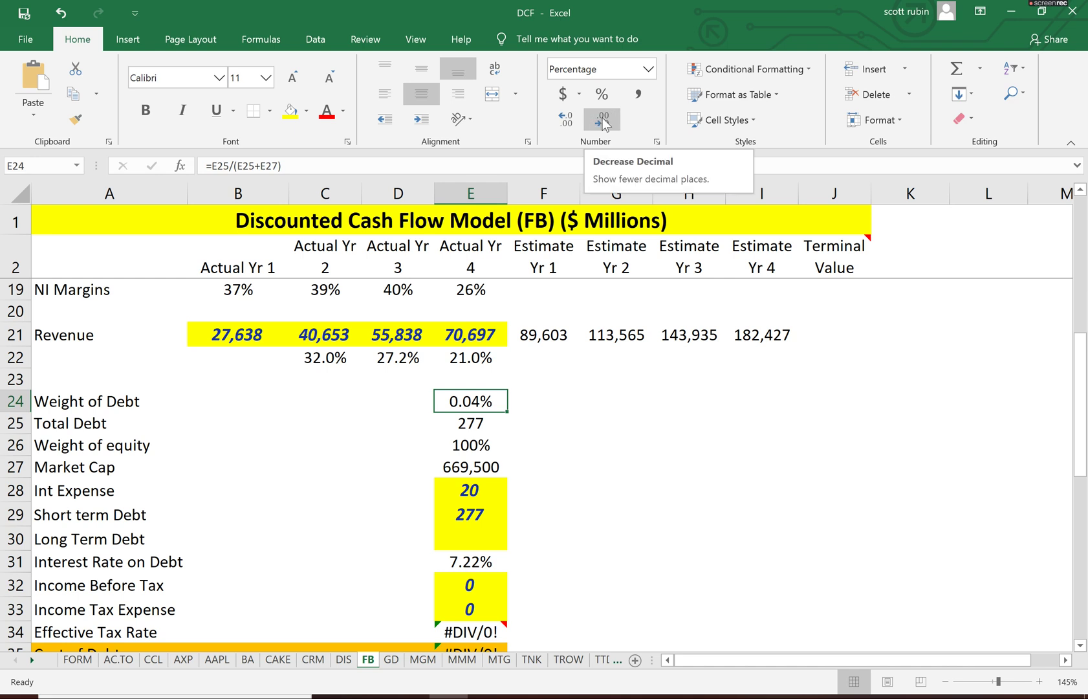
pyautogui.click(601, 121)
pyautogui.click(603, 122)
pyautogui.press('Down')
pyautogui.press('Down')
pyautogui.press('Down')
pyautogui.press('Down')
pyautogui.press('Down')
pyautogui.press('Down')
pyautogui.press('Down')
pyautogui.press('Down')
pyautogui.hotkey('alt', 'Tab')
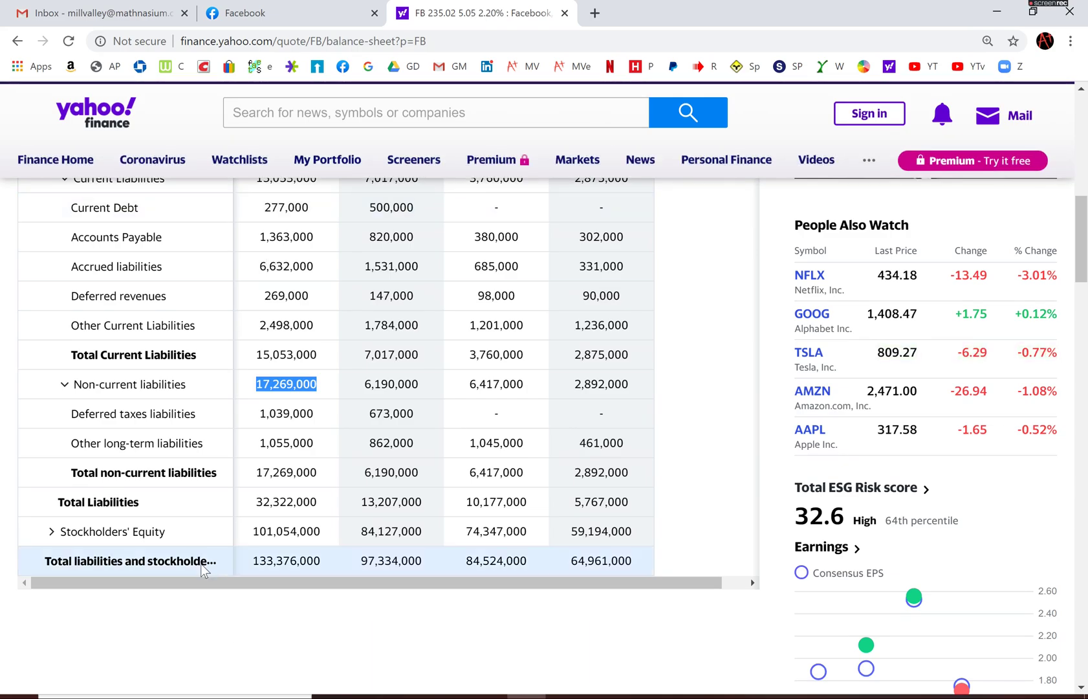
# Copy Facebook's 2019 Income Before Tax into E32 as 24,812
pyautogui.scroll(1, 201, 563)
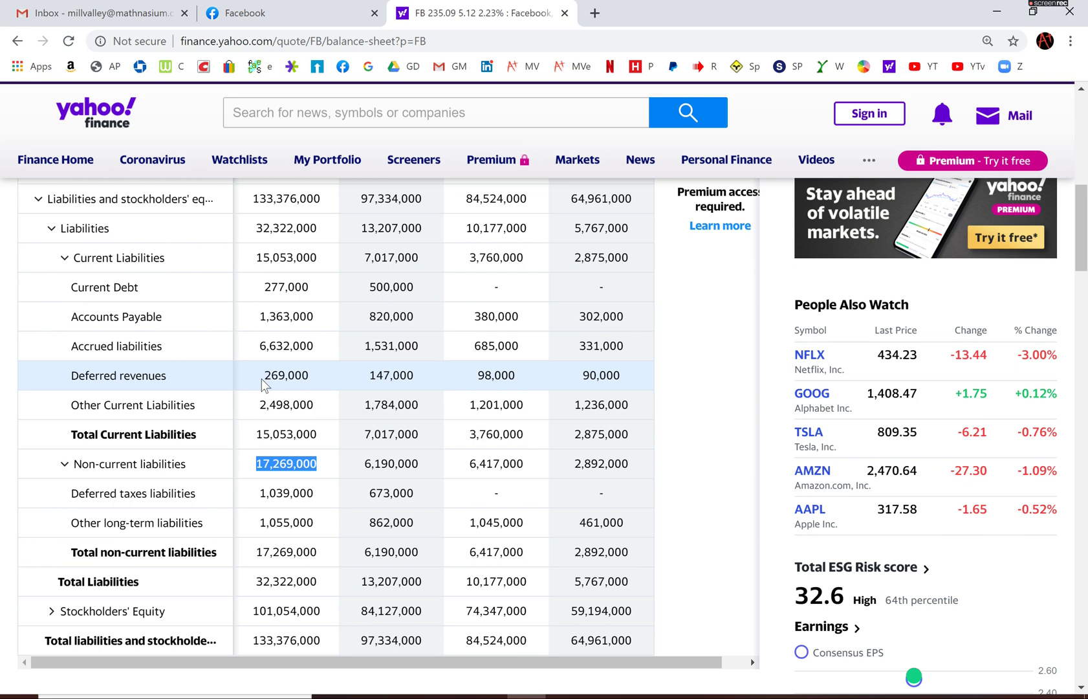
pyautogui.scroll(2, 168, 295)
pyautogui.click(107, 210)
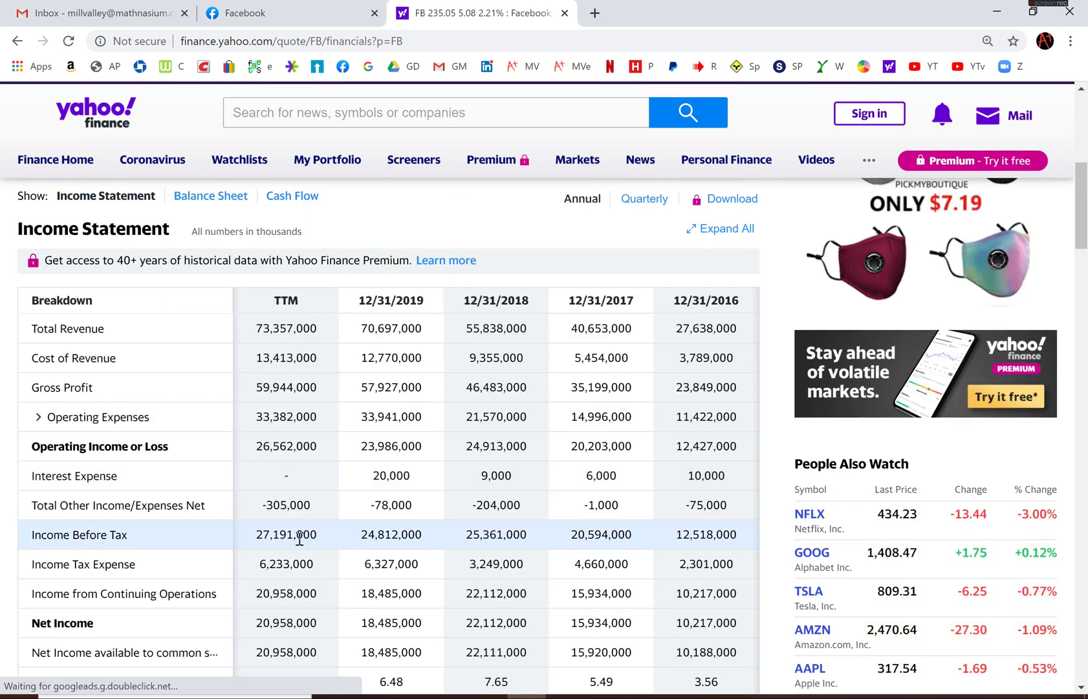
pyautogui.doubleClick(374, 535)
pyautogui.hotkey('ctrl', 'c')
pyautogui.hotkey('alt', 'Tab')
pyautogui.press('BackSpace')
pyautogui.hotkey('ctrl', 'v')
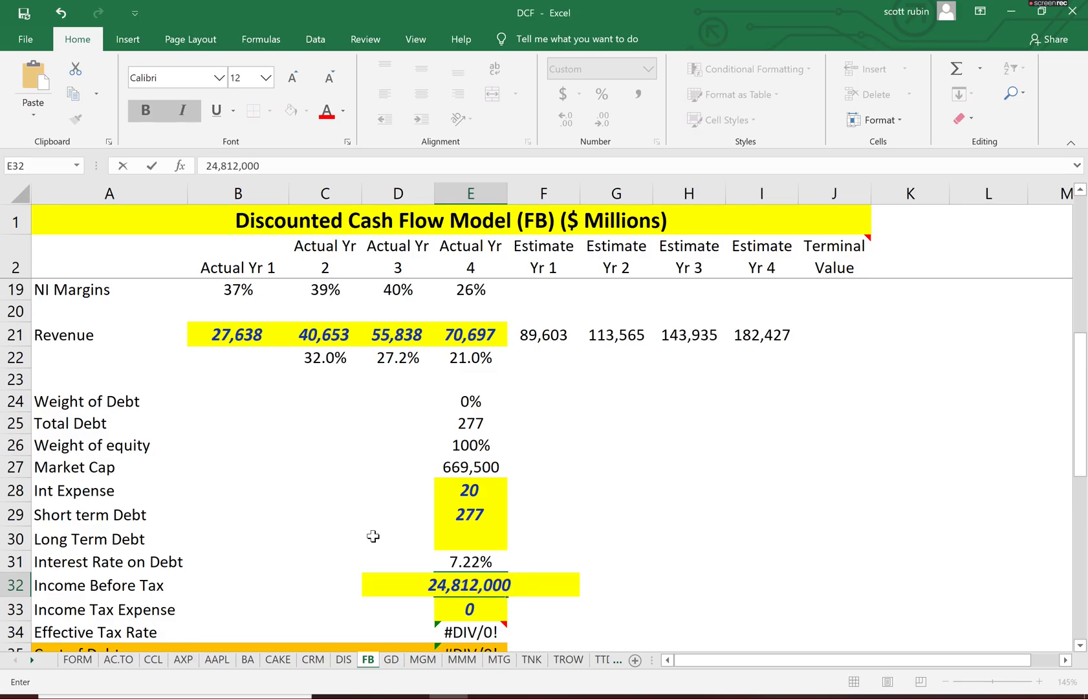
pyautogui.write('0000')
pyautogui.press('Return')
# Copy the 2019 Income Tax Expense into E33 as 6,327
pyautogui.hotkey('alt', 'Tab')
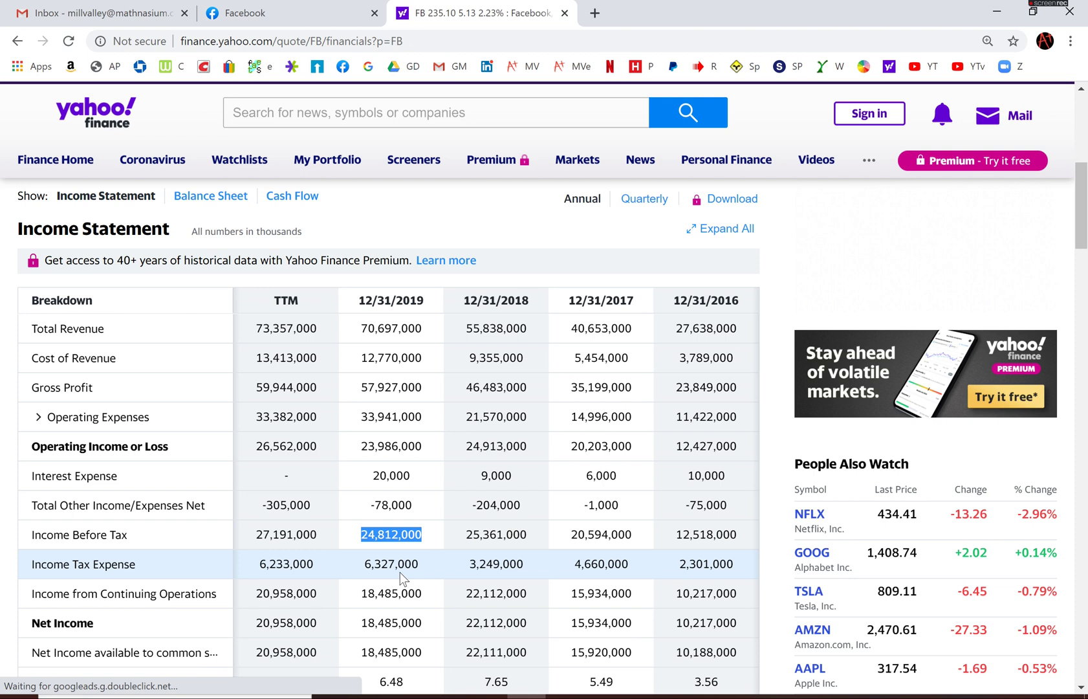
pyautogui.doubleClick(385, 565)
pyautogui.hotkey('ctrl', 'c')
pyautogui.hotkey('alt', 'Tab')
pyautogui.press('BackSpace')
pyautogui.hotkey('ctrl', 'v')
pyautogui.write('000')
pyautogui.press('Return')
# Review the interest rate, effective tax rate and cost of debt formulas, ending on Beta in E37
pyautogui.scroll(-1, 385, 553)
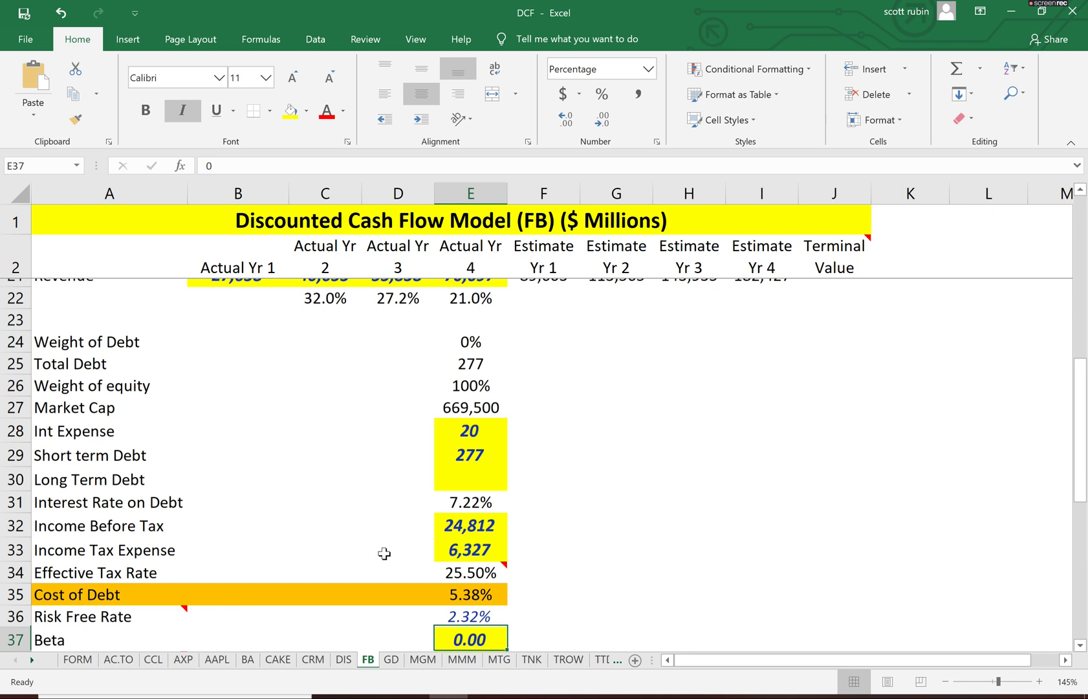
pyautogui.press('Down')
pyautogui.press('Up')
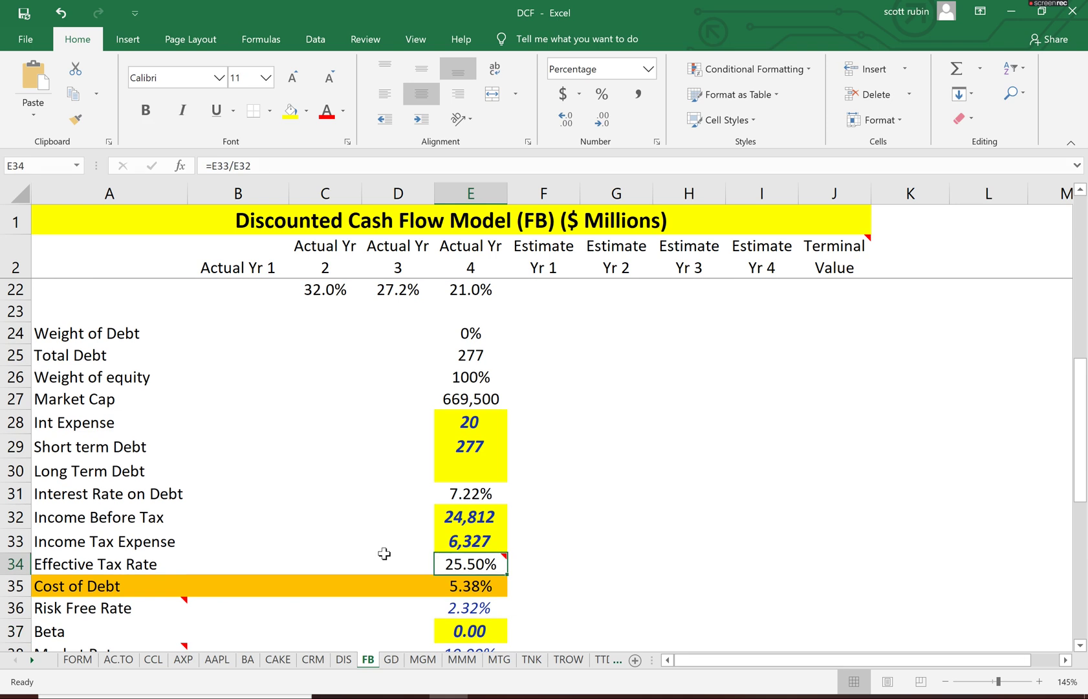
pyautogui.press('Up')
pyautogui.press('Up')
pyautogui.press('Up')
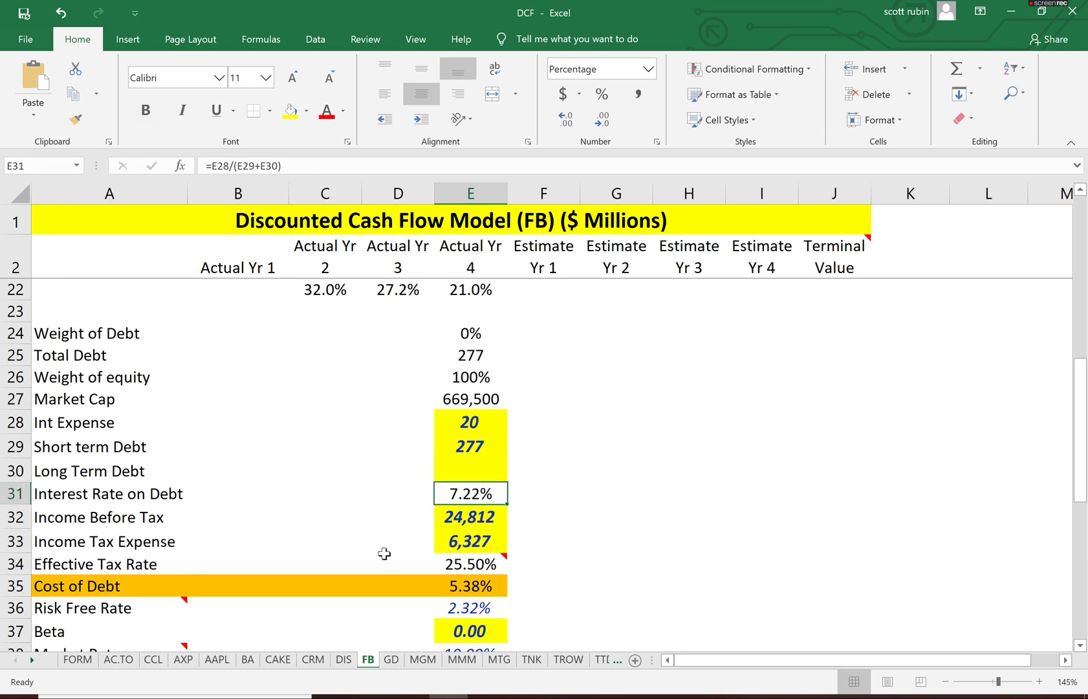
pyautogui.press('Left')
pyautogui.press('Left')
pyautogui.press('Left')
pyautogui.press('Right')
pyautogui.press('Right')
pyautogui.press('Right')
pyautogui.press('Down')
pyautogui.press('Down')
pyautogui.press('Down')
pyautogui.press('Down')
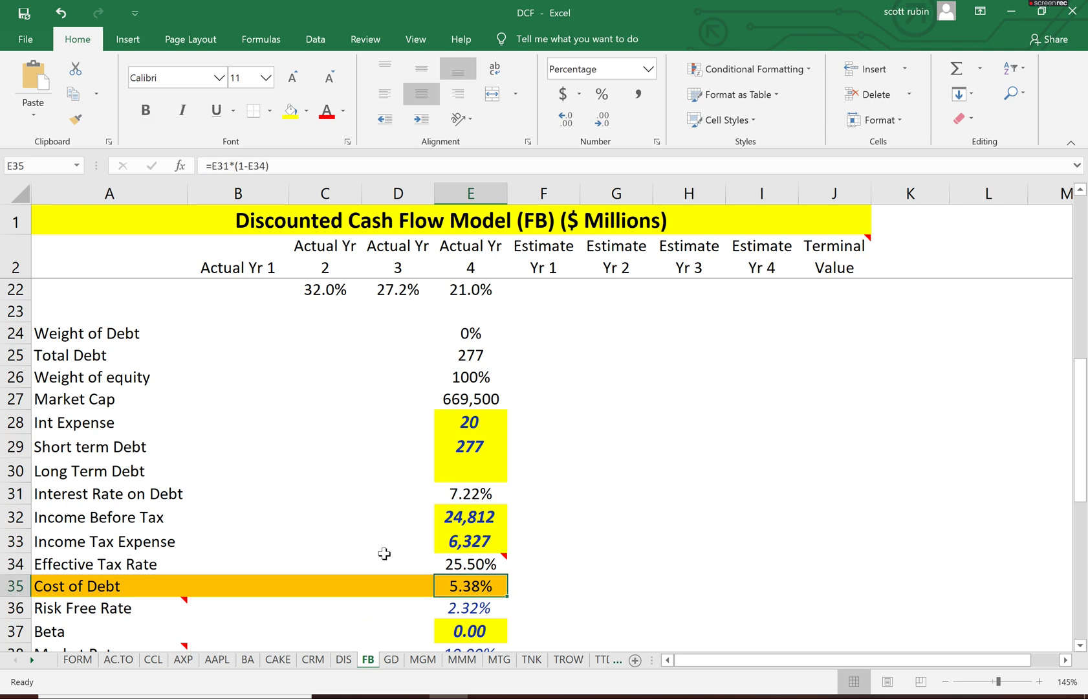
pyautogui.press('Up')
pyautogui.press('Down')
pyautogui.press('Down')
pyautogui.press('Down')
pyautogui.press('Down')
pyautogui.press('Down')
pyautogui.press('Down')
pyautogui.press('Down')
pyautogui.press('Down')
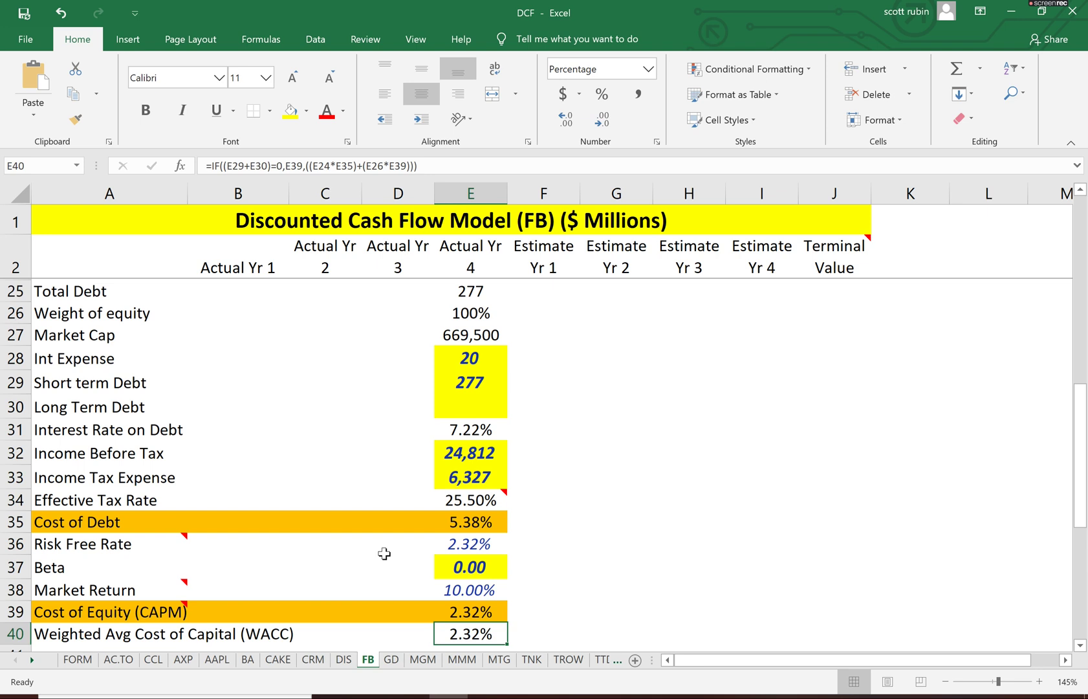
pyautogui.press('Up')
pyautogui.press('Up')
pyautogui.press('Up')
pyautogui.press('Up')
pyautogui.press('Up')
pyautogui.hotkey('alt', 'Tab')
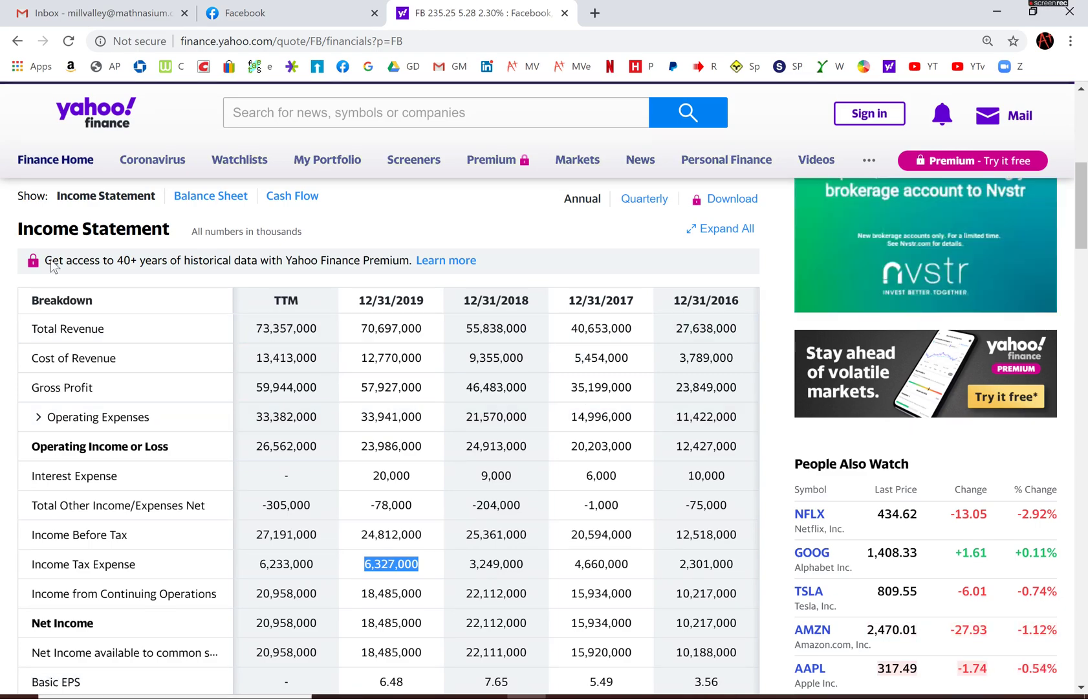
# Read Facebook's 5Y monthly beta on Yahoo Finance and set the model's Beta to 1.16
pyautogui.scroll(2, 72, 213)
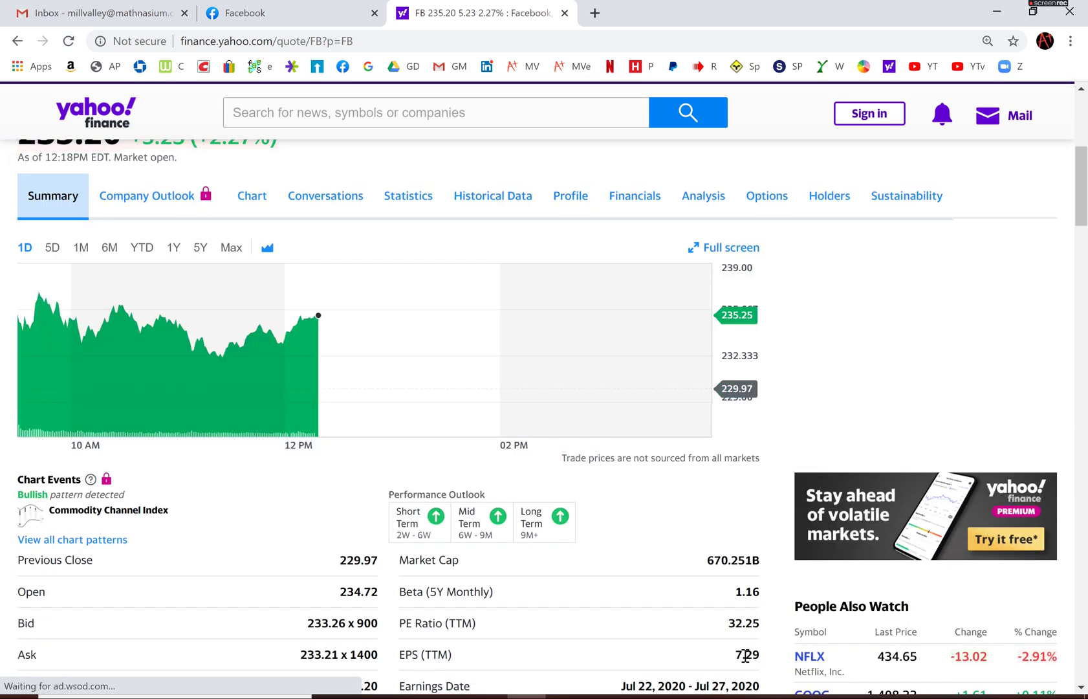
pyautogui.hotkey('alt', 'Tab')
pyautogui.write('1.16')
pyautogui.press('Return')
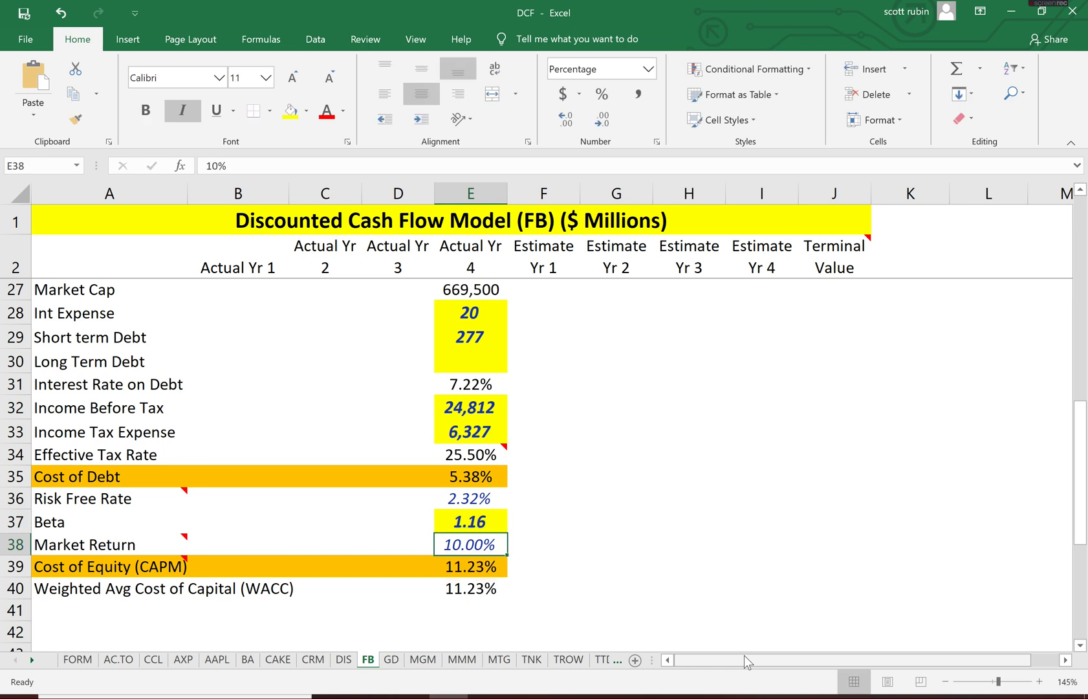
# Check the recalculated Cost of Equity and WACC formulas, both at 11.23%
pyautogui.press('Return')
pyautogui.press('Return')
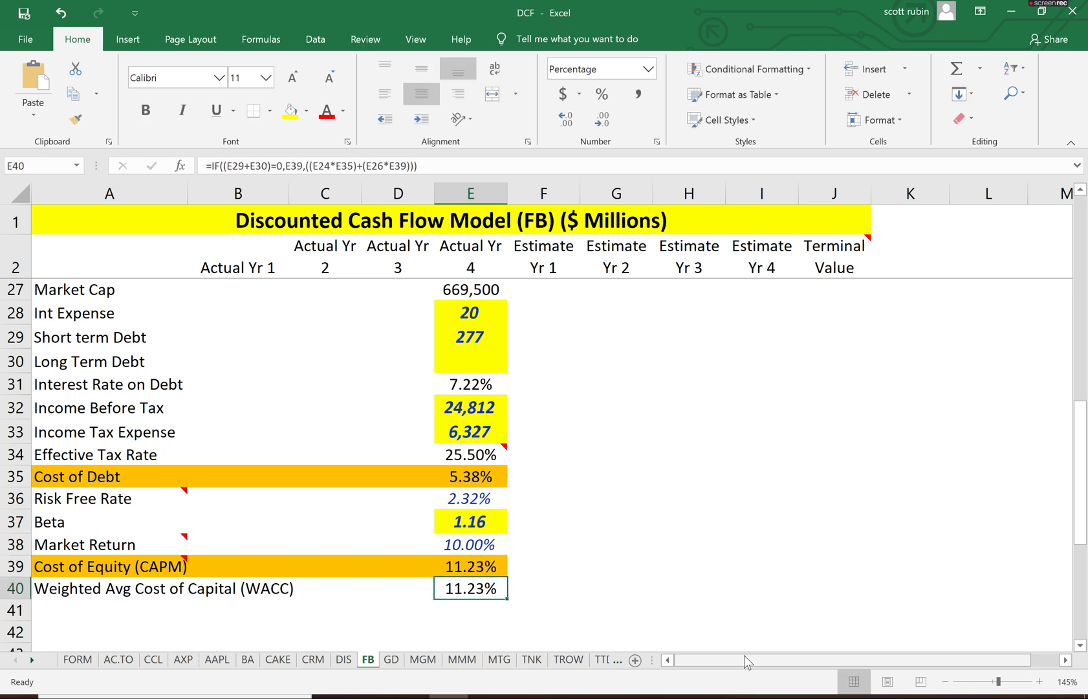
pyautogui.press('Up')
pyautogui.press('Down')
pyautogui.press('Up')
pyautogui.press('Left')
pyautogui.press('Left')
pyautogui.press('Left')
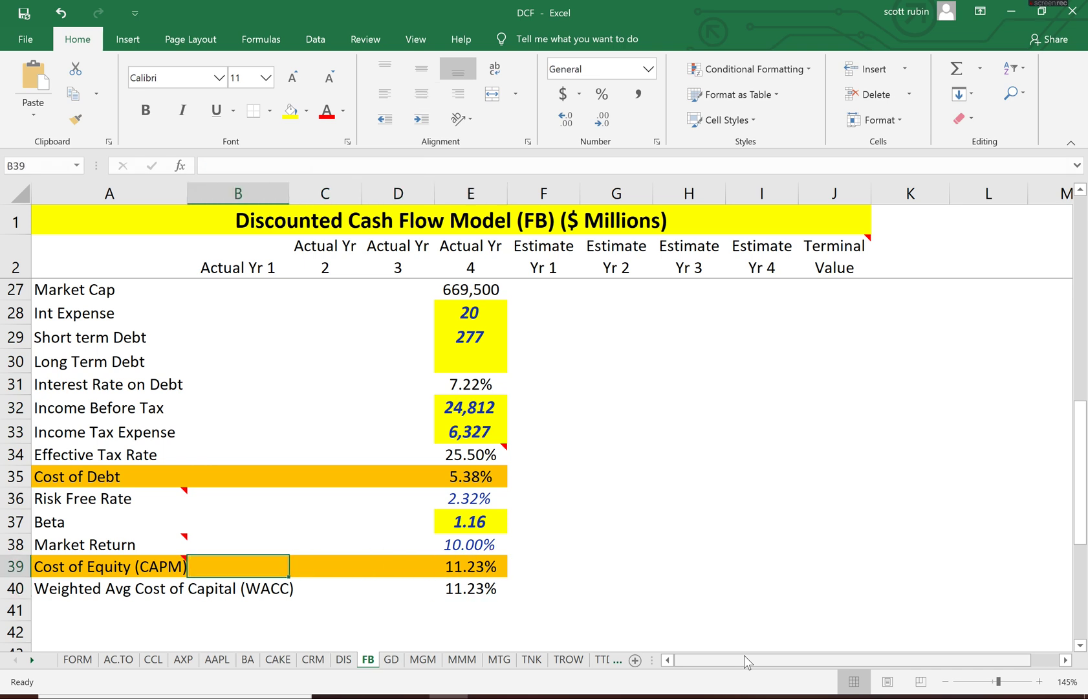
pyautogui.press('Left')
pyautogui.press('Down')
pyautogui.press('Right')
pyautogui.press('Right')
pyautogui.press('Right')
pyautogui.press('Right')
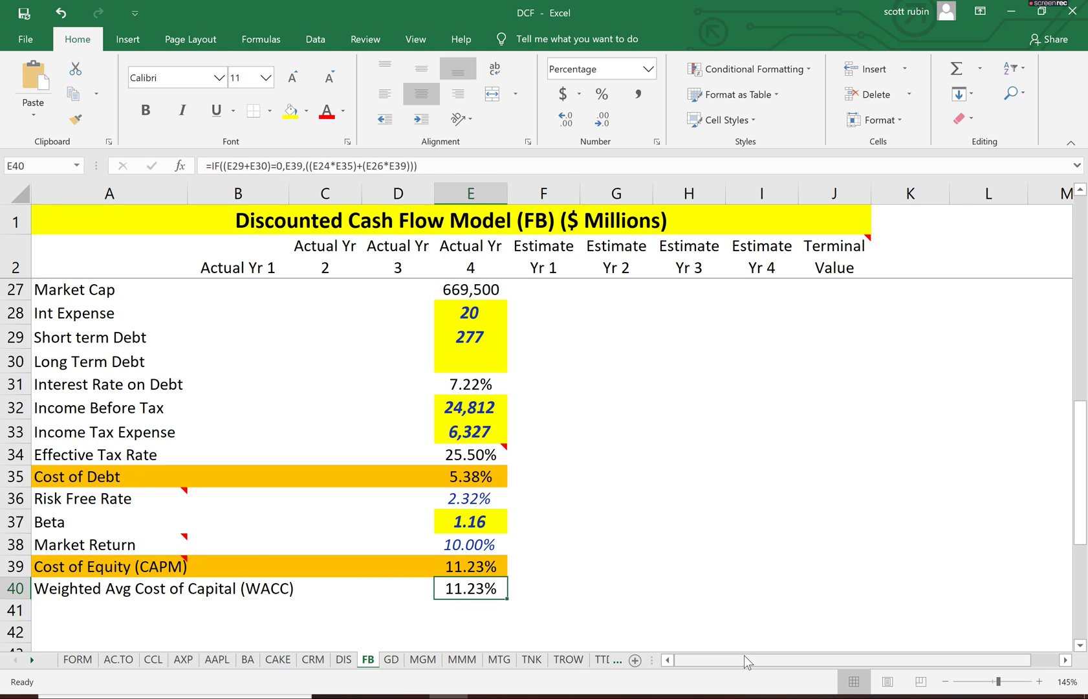
pyautogui.press('Up')
pyautogui.press('Up')
pyautogui.press('Up')
pyautogui.press('Up')
pyautogui.press('Up')
pyautogui.press('Up')
pyautogui.press('Up')
pyautogui.press('Up')
pyautogui.press('Up')
pyautogui.press('Up')
pyautogui.press('Up')
pyautogui.press('Up')
pyautogui.press('Up')
pyautogui.press('Up')
pyautogui.press('Up')
pyautogui.press('Up')
pyautogui.press('Up')
pyautogui.press('Up')
pyautogui.press('Up')
pyautogui.press('Up')
pyautogui.press('Up')
pyautogui.press('Up')
pyautogui.press('Up')
pyautogui.press('Up')
pyautogui.press('Up')
pyautogui.press('Up')
pyautogui.press('Up')
pyautogui.press('Up')
pyautogui.press('Up')
pyautogui.press('Up')
pyautogui.press('Up')
pyautogui.press('Up')
pyautogui.press('Up')
pyautogui.hotkey('ctrl', 'Home')
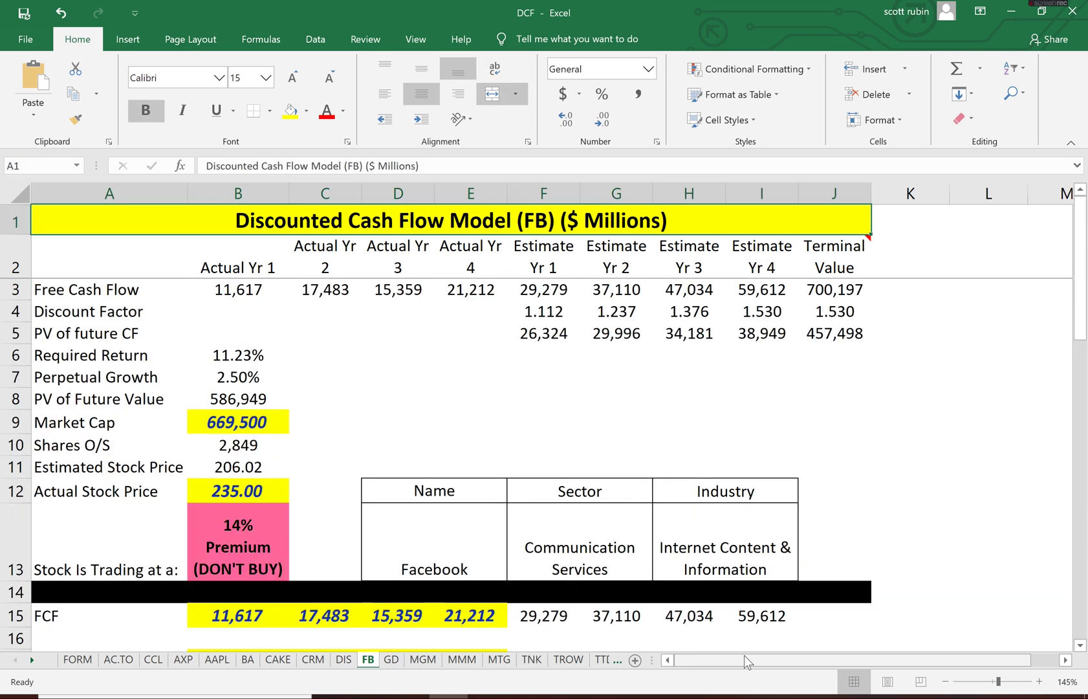
# Check the terminal value, discount factor and present value rows down to the PV of Future Value sum
pyautogui.press('Down')
pyautogui.press('Down')
pyautogui.hotkey('ctrl', 'Right')
pyautogui.press('Down')
pyautogui.press('Left')
pyautogui.press('Down')
pyautogui.press('Left')
pyautogui.press('Down')
pyautogui.press('Down')
pyautogui.press('Left')
pyautogui.press('Left')
pyautogui.press('Left')
pyautogui.press('Left')
pyautogui.press('Left')
pyautogui.press('Down')
pyautogui.press('Left')
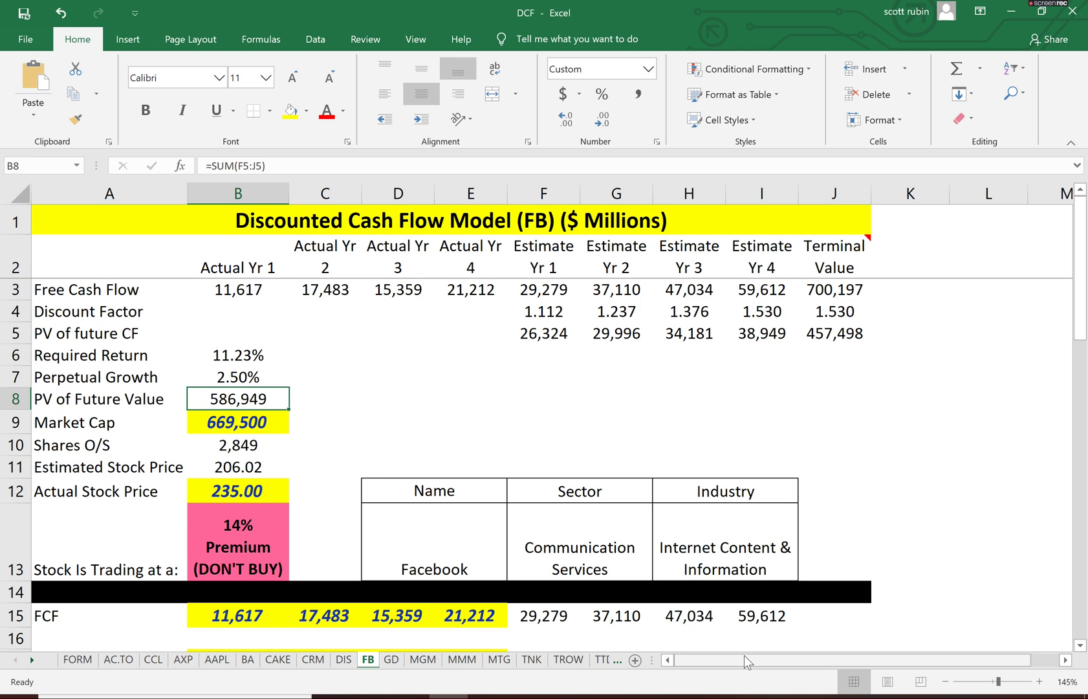
pyautogui.press('Right')
pyautogui.press('Right')
pyautogui.press('Right')
pyautogui.press('Up')
pyautogui.press('Up')
pyautogui.press('Up')
pyautogui.press('Right')
# Inspect the year-by-year discount factor, free cash flow and present value formulas
pyautogui.press('Up')
pyautogui.press('Up')
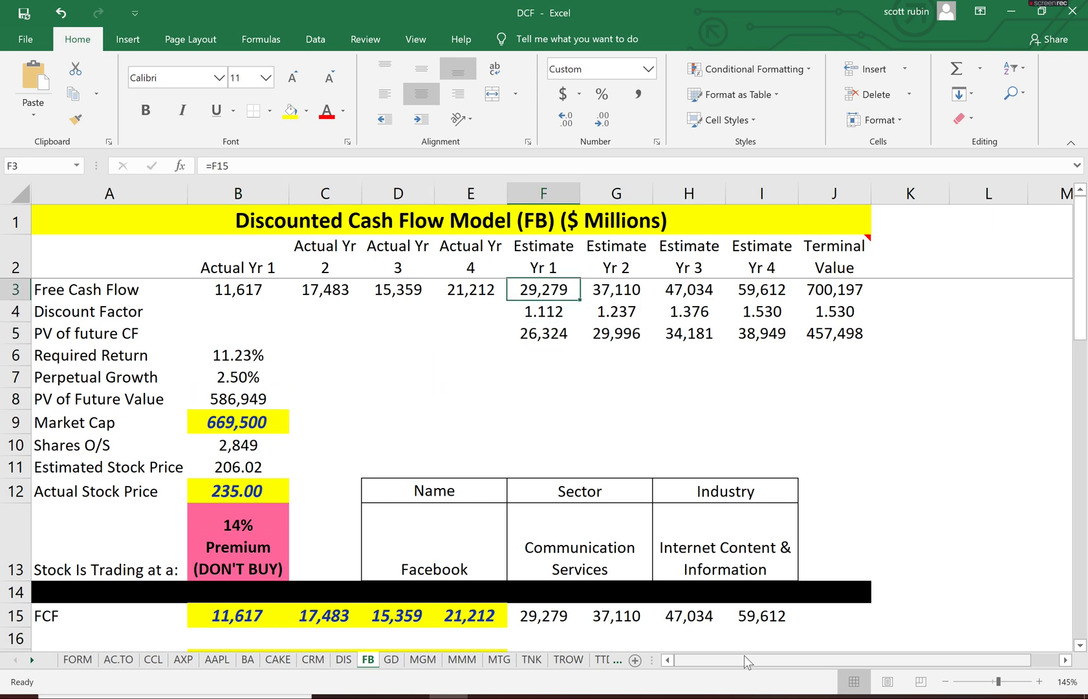
pyautogui.press('Right')
pyautogui.press('Right')
pyautogui.press('Left')
pyautogui.press('Left')
pyautogui.press('Right')
pyautogui.press('Right')
pyautogui.press('Right')
pyautogui.press('Right')
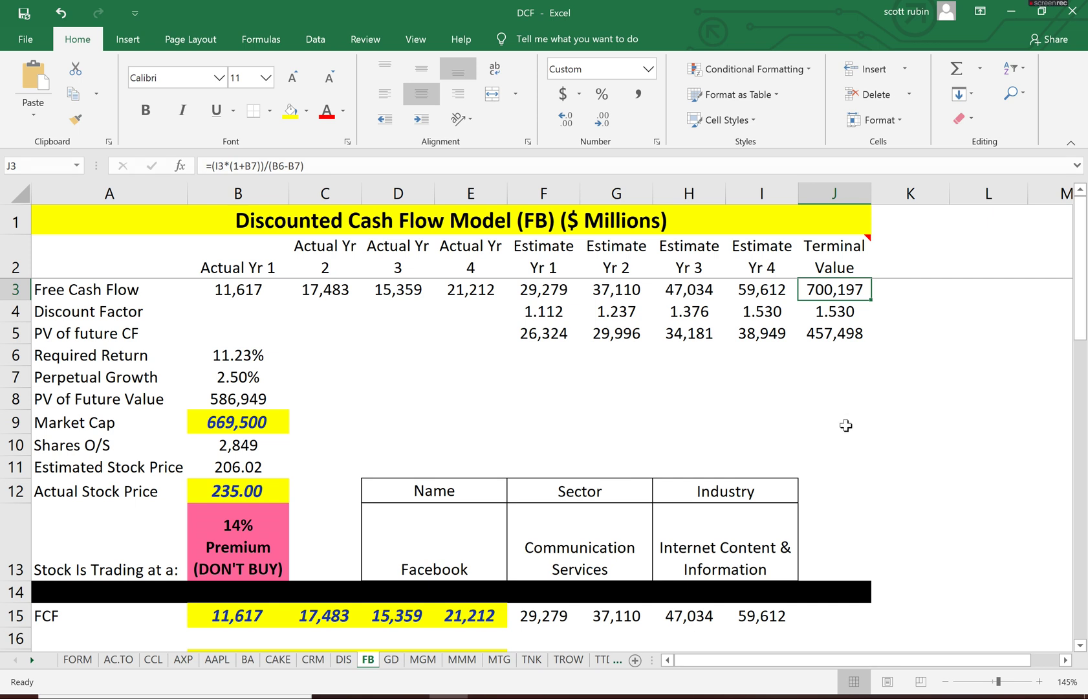
pyautogui.press('Left')
pyautogui.press('Down')
pyautogui.press('Down')
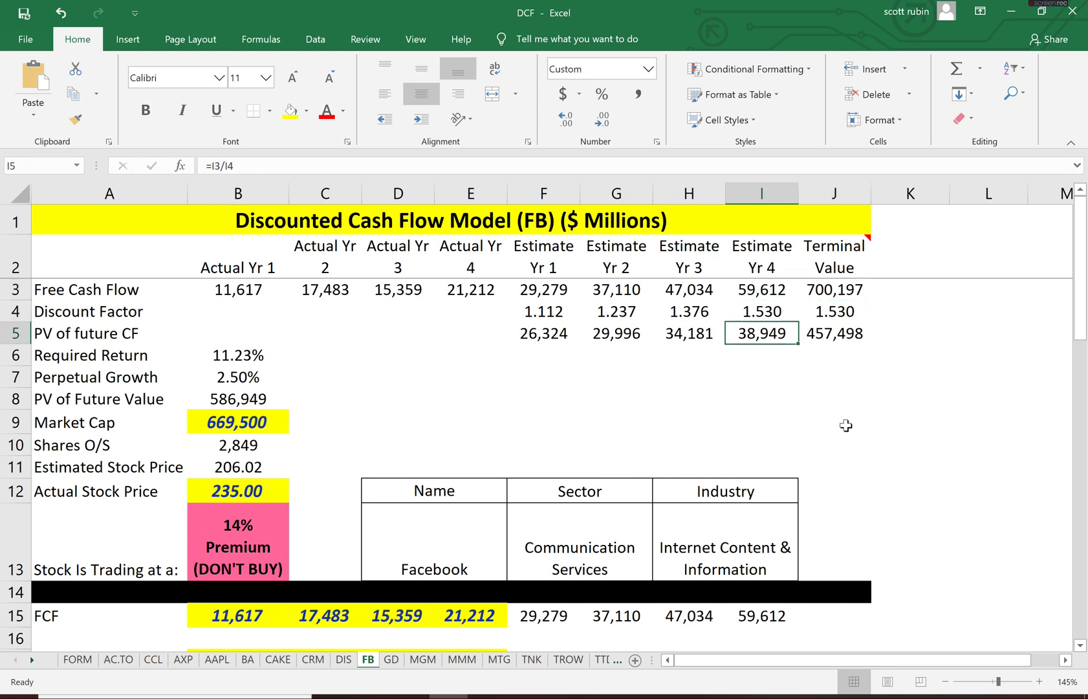
pyautogui.press('Left')
pyautogui.press('Left')
pyautogui.press('Left')
pyautogui.press('Left')
pyautogui.press('Left')
pyautogui.press('Left')
pyautogui.press('Left')
pyautogui.press('Left')
pyautogui.press('Down')
pyautogui.press('Down')
pyautogui.press('Down')
pyautogui.press('Right')
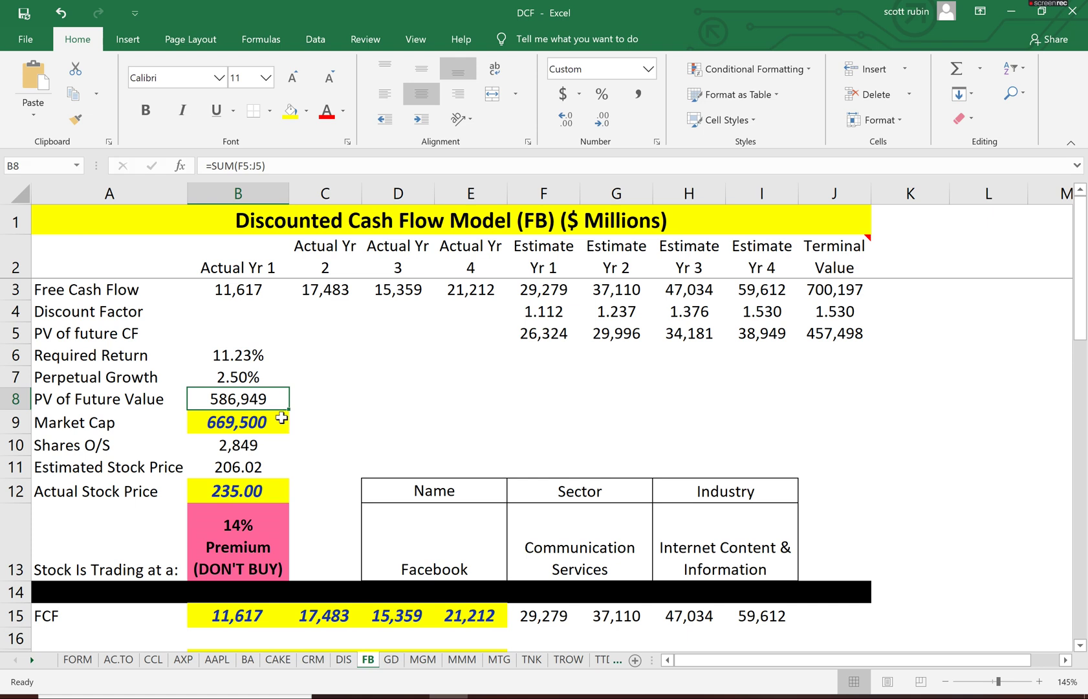
# Check Shares O/S, Estimated Stock Price, Actual Stock Price and the 14% premium verdict
pyautogui.click(250, 445)
pyautogui.click(253, 468)
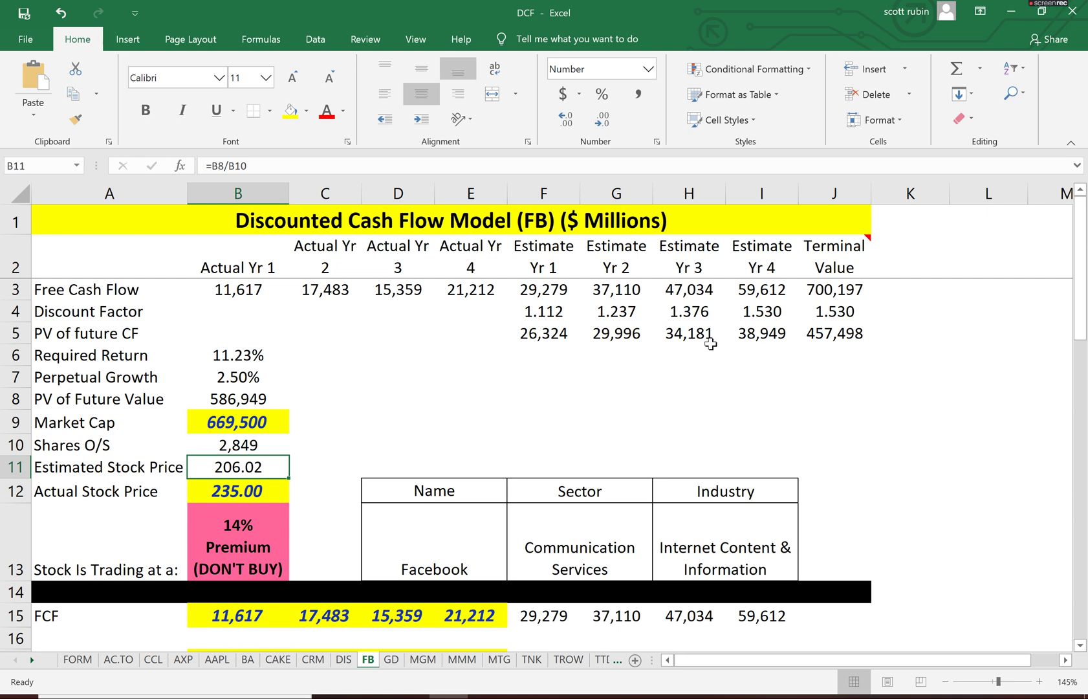
pyautogui.press('Down')
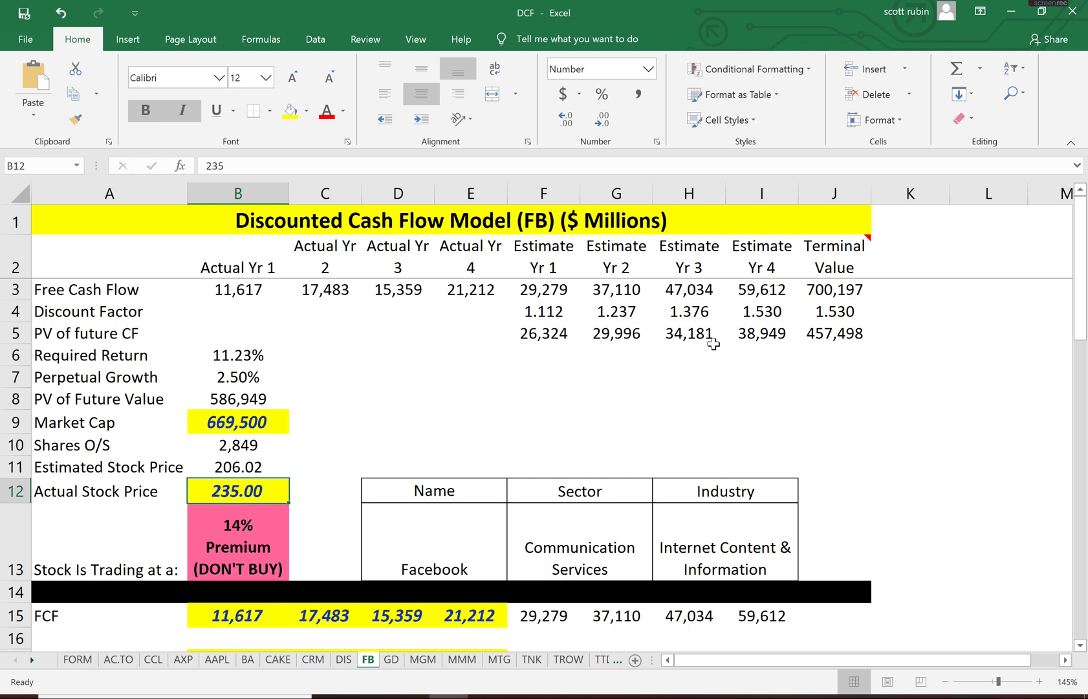
pyautogui.press('Down')
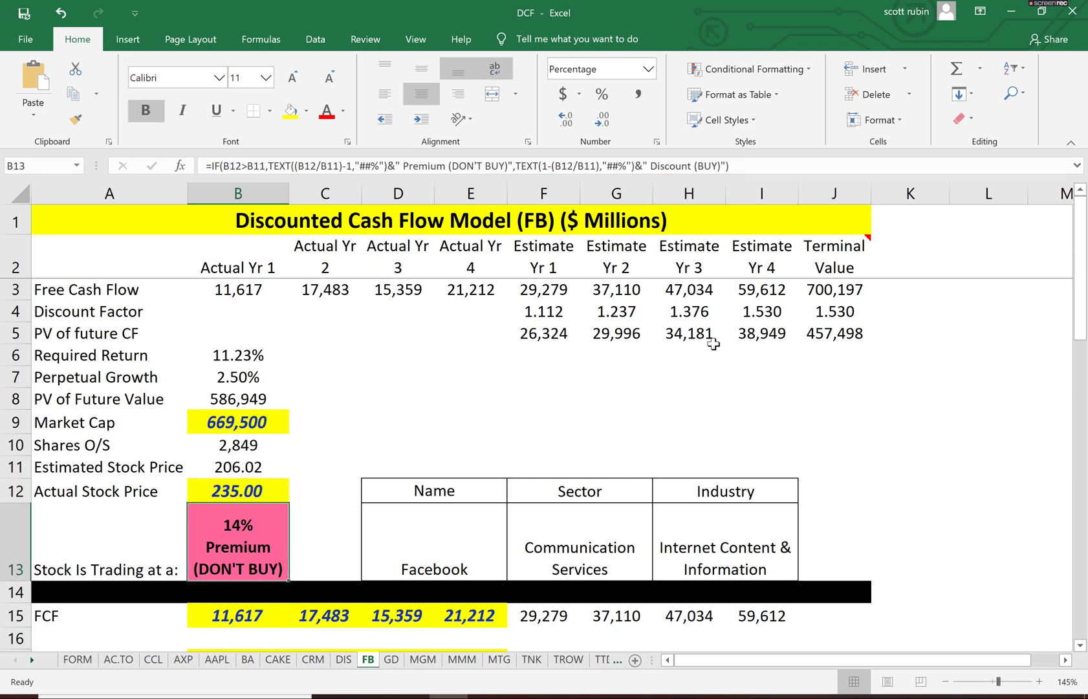
pyautogui.press('Up')
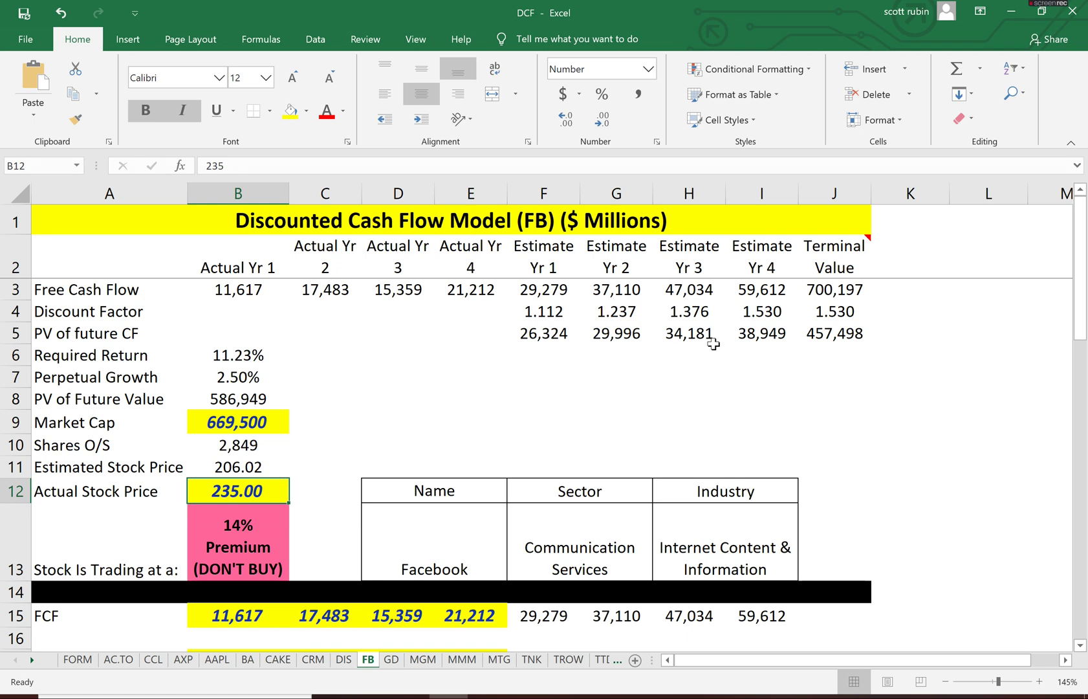
pyautogui.hotkey('alt', 'Tab')
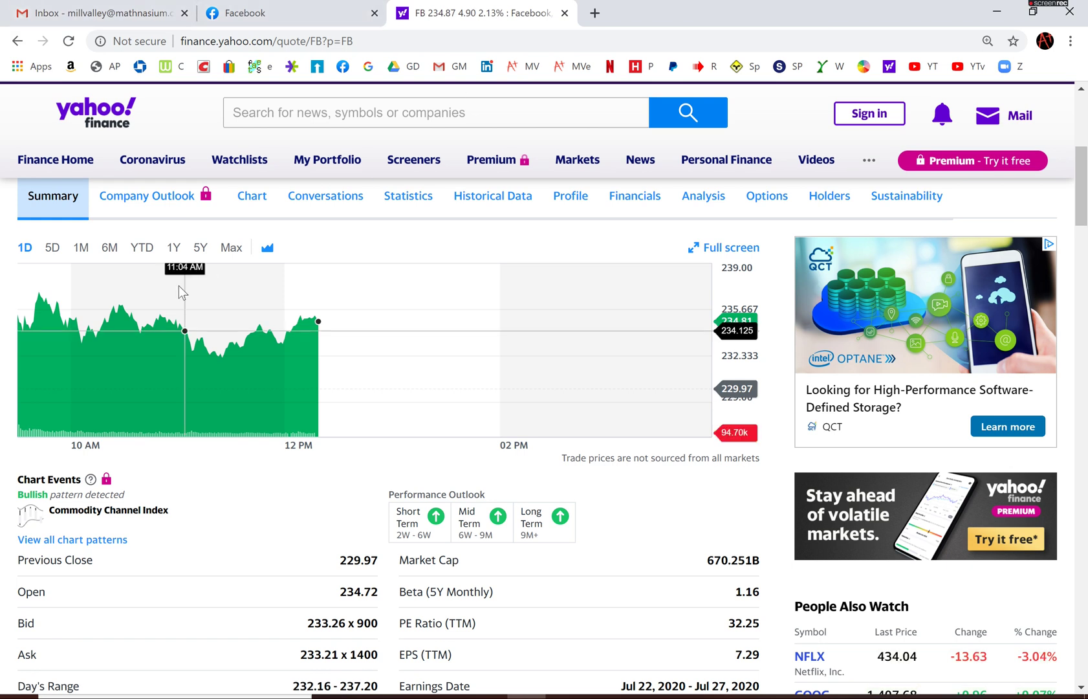
# Show Facebook's max-range price chart, then compare 206.02 estimated against 235.00 actual in the model
pyautogui.click(229, 249)
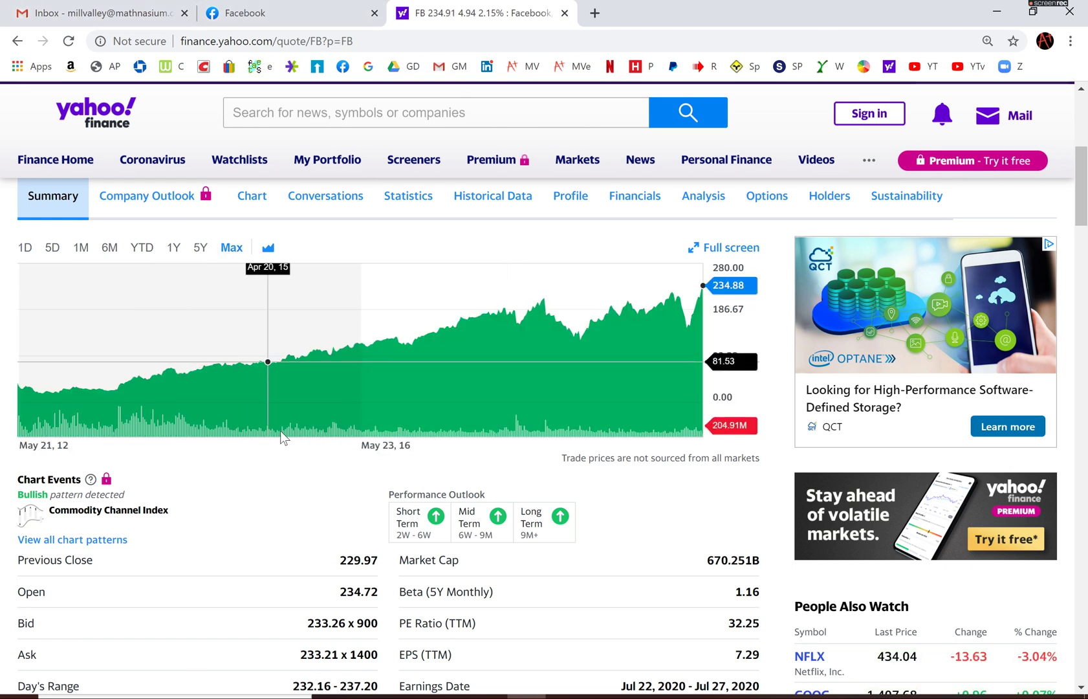
pyautogui.hotkey('alt', 'Tab')
pyautogui.press('Up')
pyautogui.press('Up')
pyautogui.press('Up')
pyautogui.press('Up')
pyautogui.press('Up')
pyautogui.press('Up')
pyautogui.press('Up')
pyautogui.press('Up')
pyautogui.press('Up')
pyautogui.press('Up')
pyautogui.press('Up')
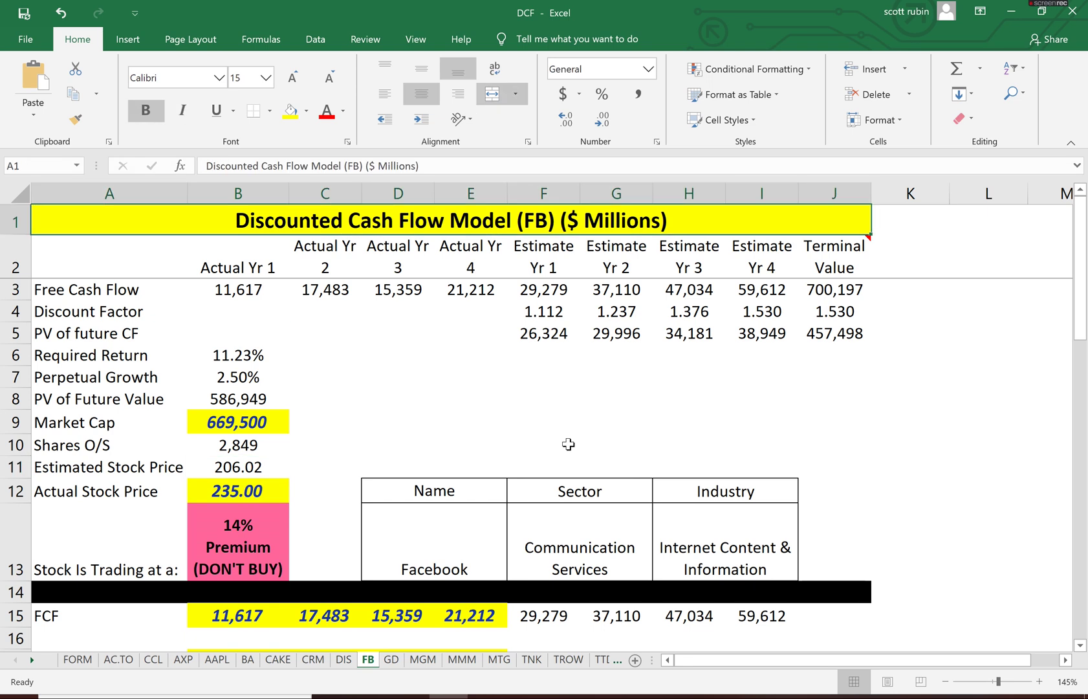
pyautogui.press('Down')
pyautogui.press('Down')
pyautogui.press('Down')
pyautogui.press('Down')
pyautogui.press('Down')
pyautogui.press('Down')
pyautogui.press('Down')
pyautogui.press('Down')
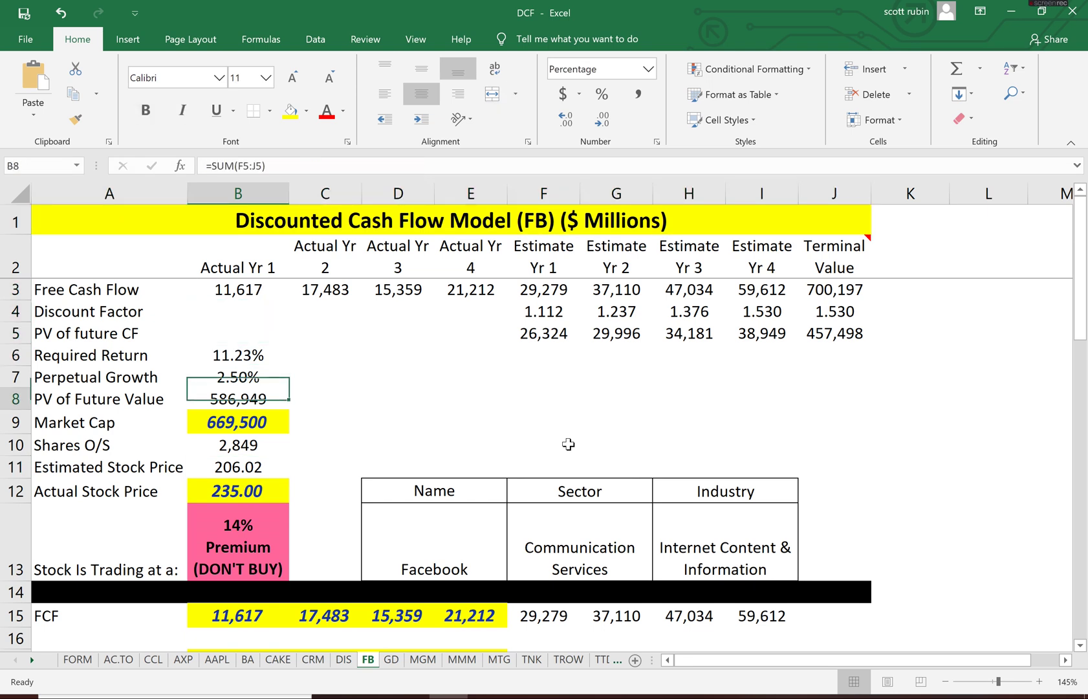
pyautogui.press('Down')
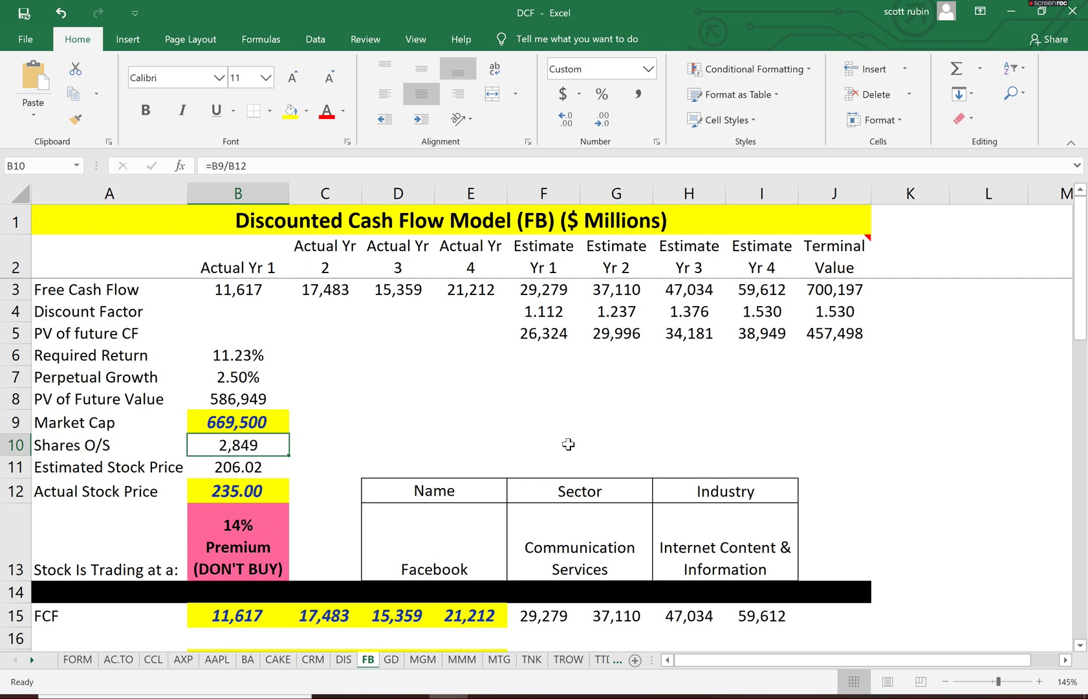
pyautogui.press('Down')
pyautogui.press('Down')
pyautogui.press('Up')
# Scroll back up the Yahoo Finance chart page and return to the Excel model
pyautogui.hotkey('alt', 'Tab')
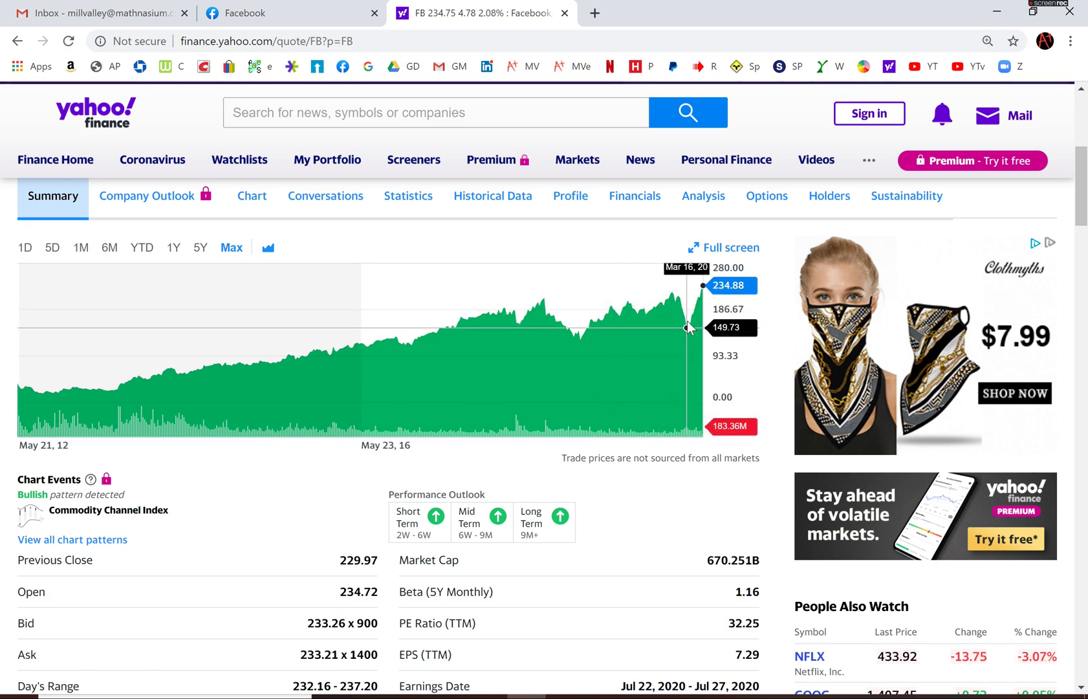
pyautogui.scroll(1, 689, 325)
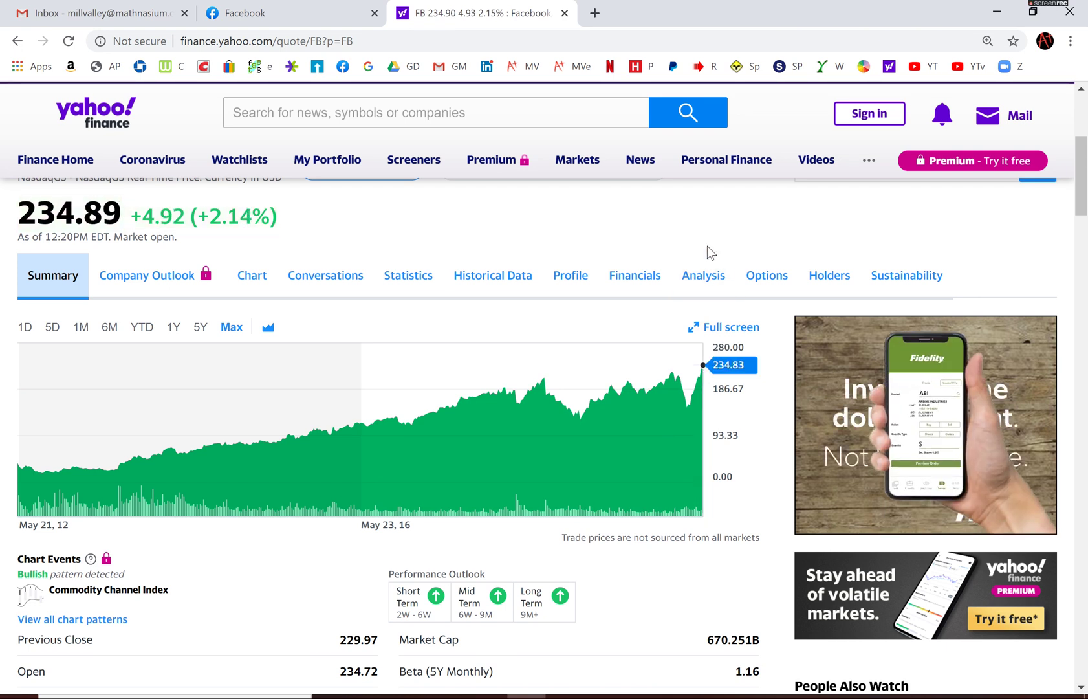
pyautogui.hotkey('alt', 'Tab')
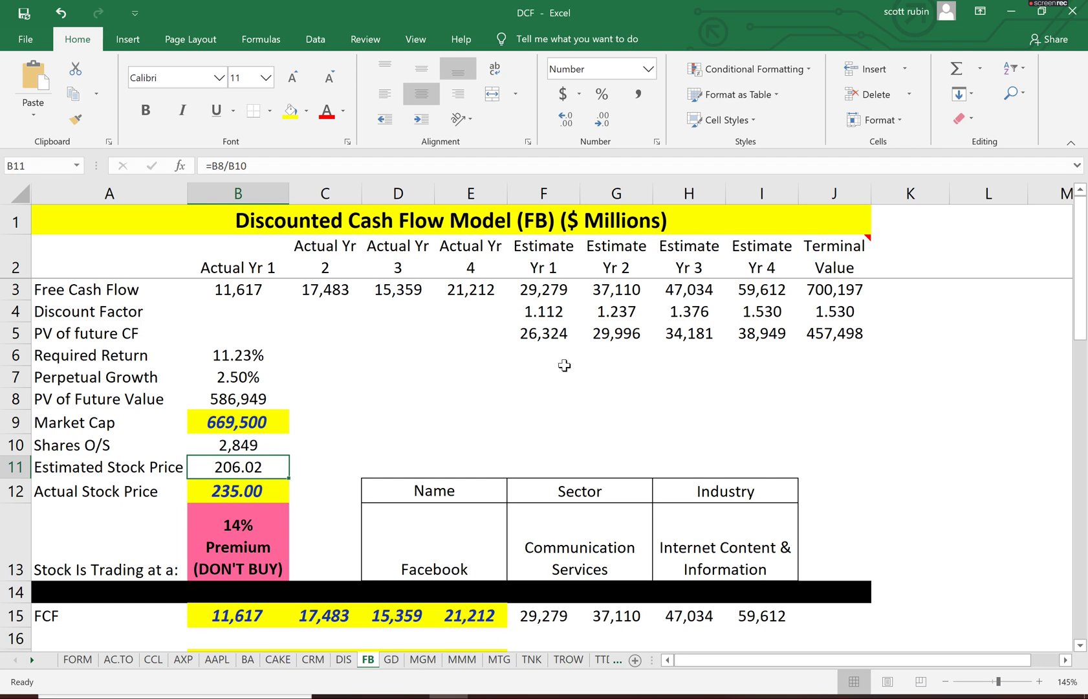